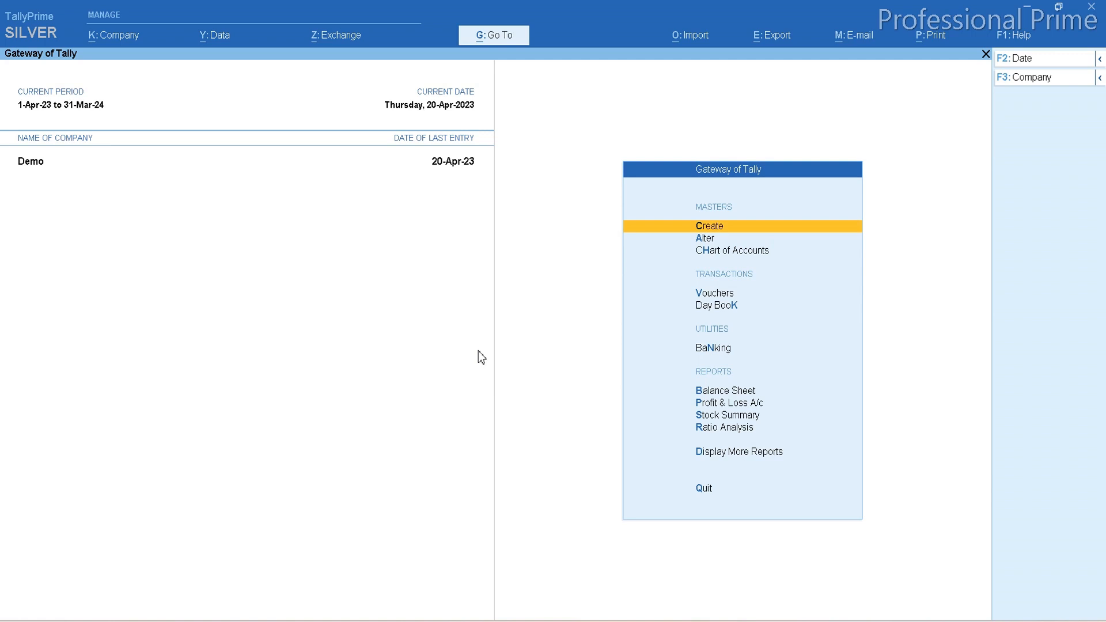
Examine the ledger vouchers of XYZ CREDITORS in the account books.
{"action": "key", "text": "d"}
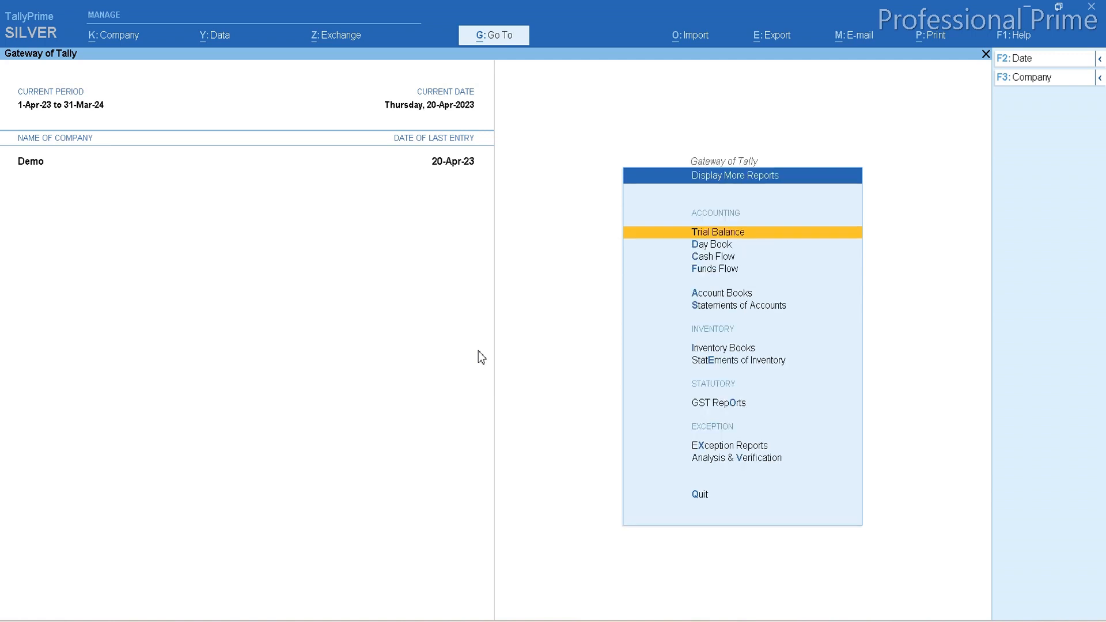
{"action": "key", "text": "a"}
{"action": "key", "text": "l"}
{"action": "key", "text": "Down"}
{"action": "key", "text": "Down"}
{"action": "key", "text": "Down"}
{"action": "key", "text": "Down"}
{"action": "key", "text": "Down"}
{"action": "key", "text": "Down"}
{"action": "key", "text": "Down"}
{"action": "key", "text": "Down"}
{"action": "key", "text": "Down"}
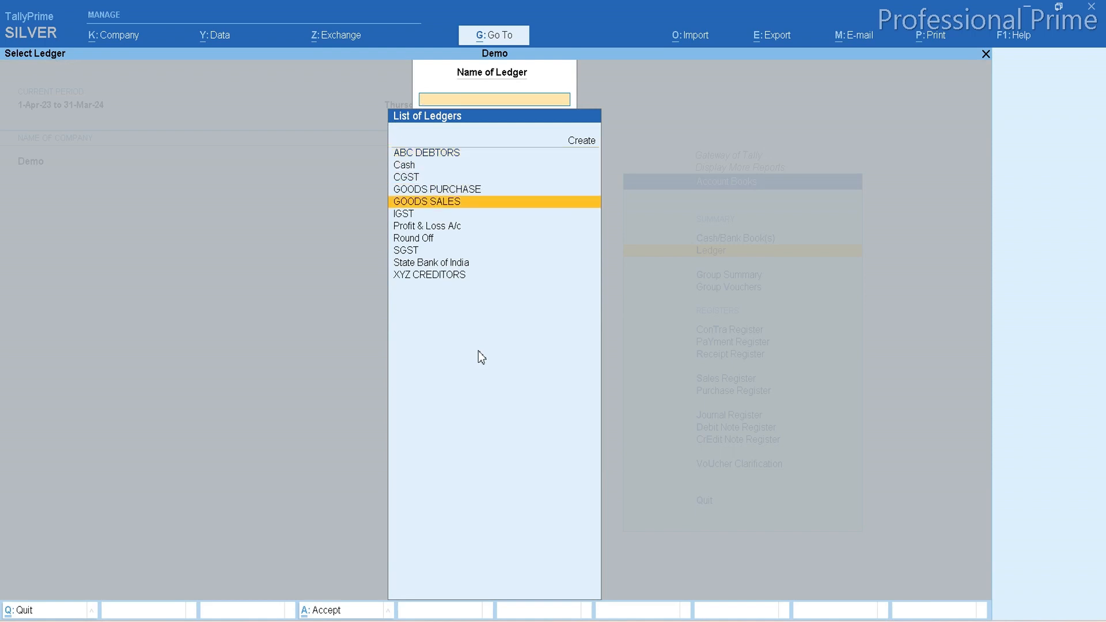
{"action": "key", "text": "Down"}
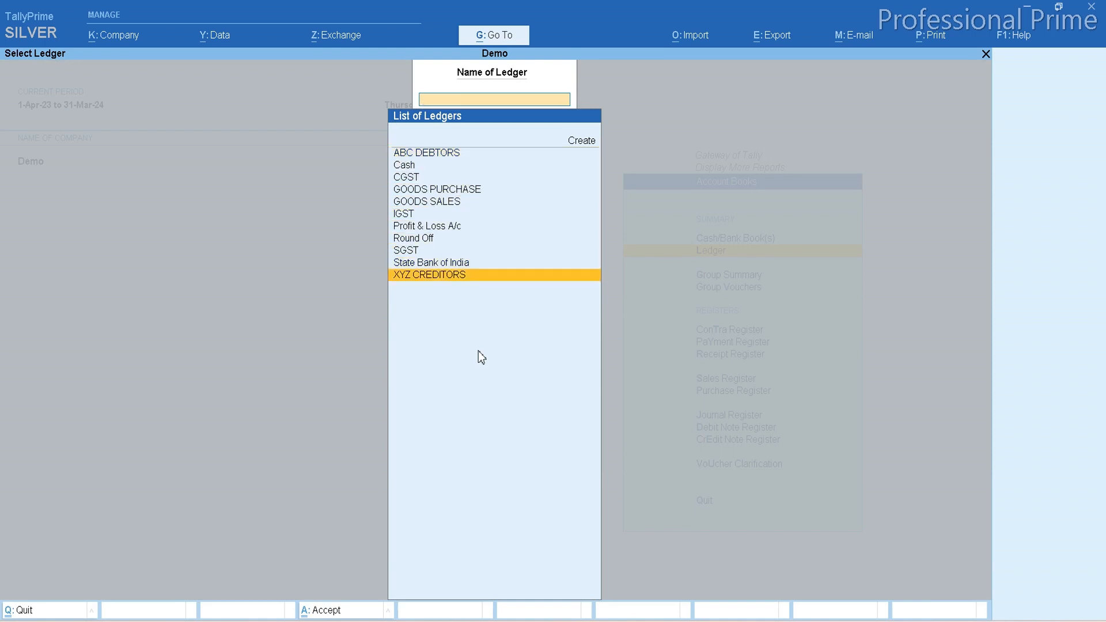
{"action": "key", "text": "Return"}
{"action": "key", "text": "Down"}
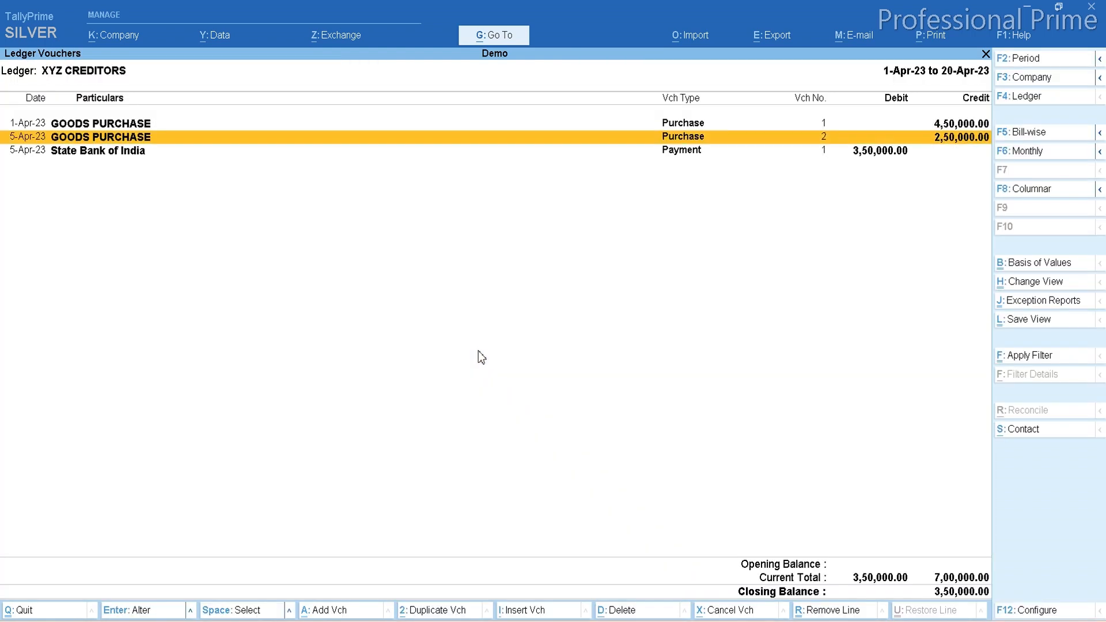
{"action": "key", "text": "Down"}
{"action": "key", "text": "Up"}
{"action": "key", "text": "Up"}
{"action": "key", "text": "Down"}
{"action": "key", "text": "Down"}
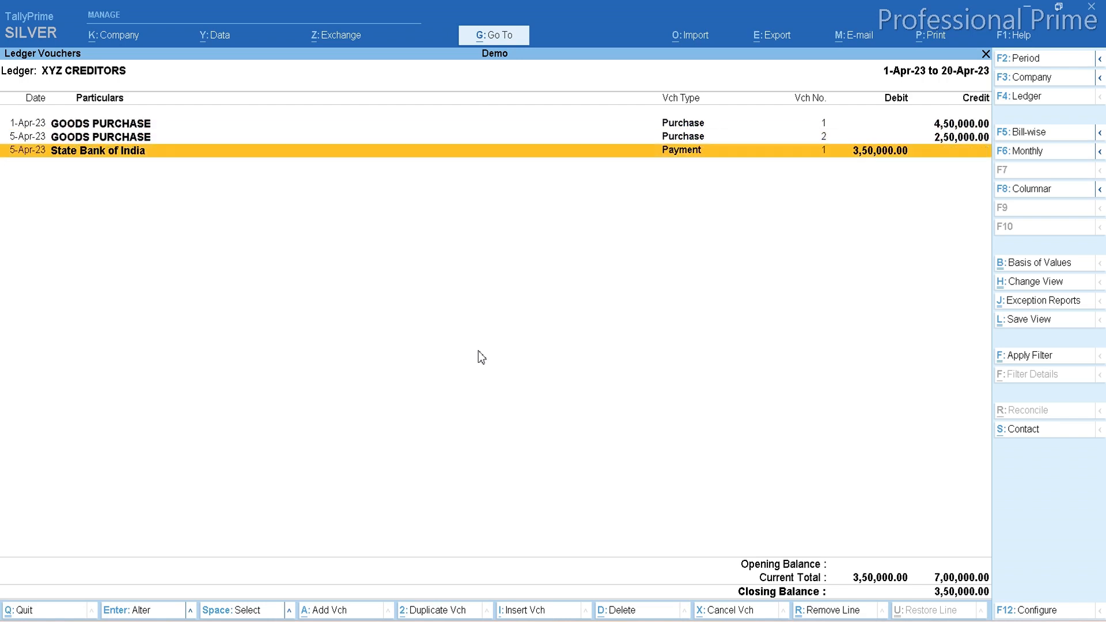
{"action": "key", "text": "Escape"}
{"action": "key", "text": "Escape"}
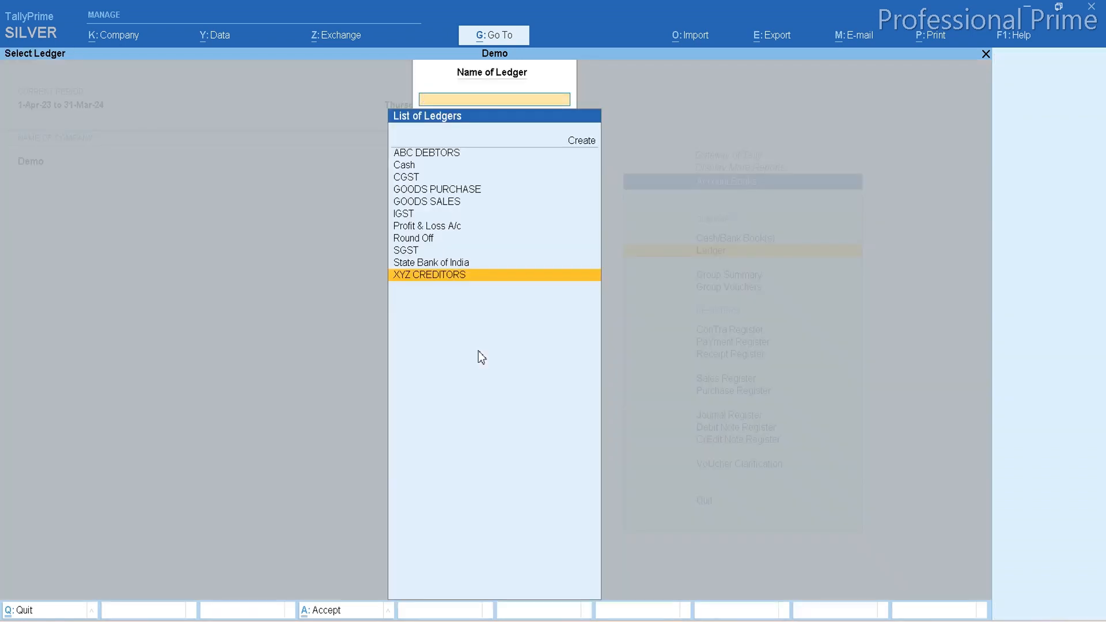
{"action": "key", "text": "Escape"}
{"action": "key", "text": "Escape"}
Review the company's Balance Sheet and its Profit & Loss A/c.
{"action": "key", "text": "Escape"}
{"action": "key", "text": "b"}
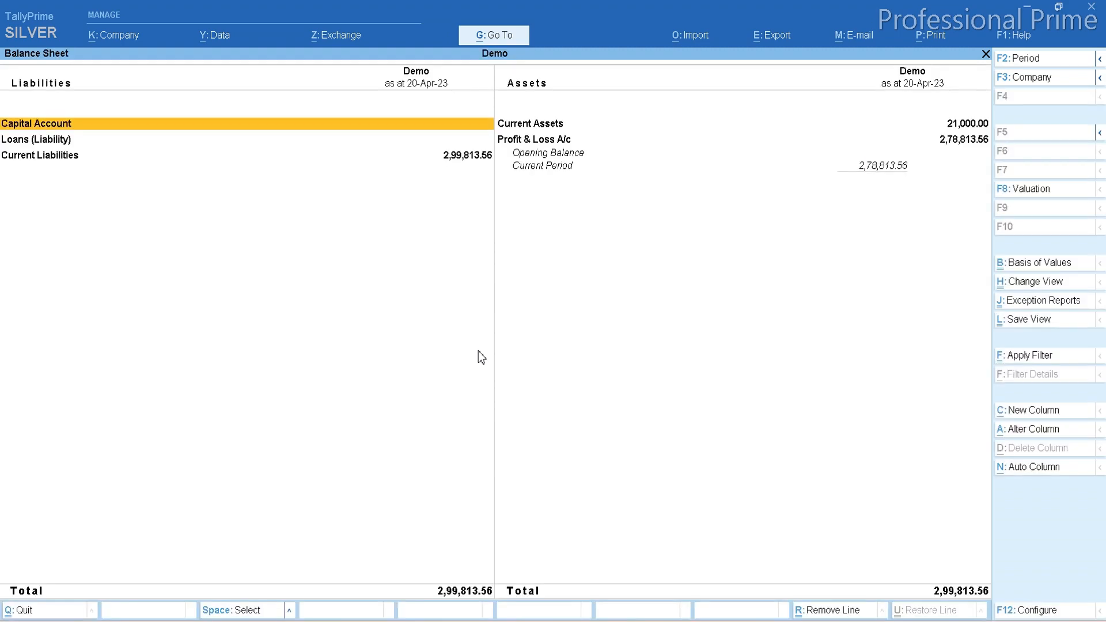
{"action": "key", "text": "Escape"}
{"action": "key", "text": "Down"}
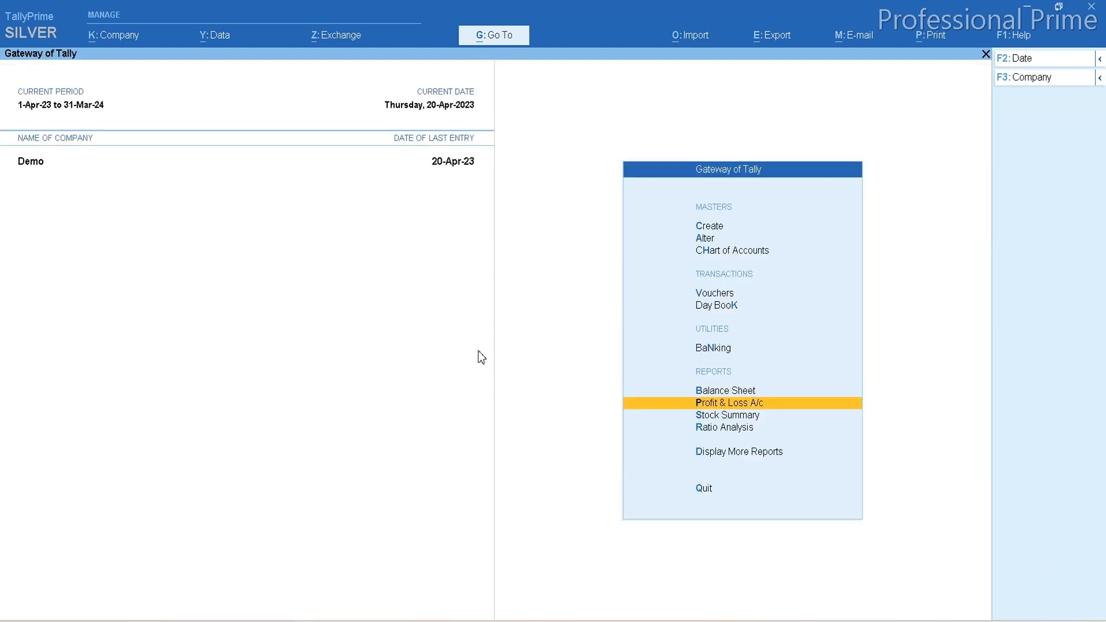
{"action": "key", "text": "Return"}
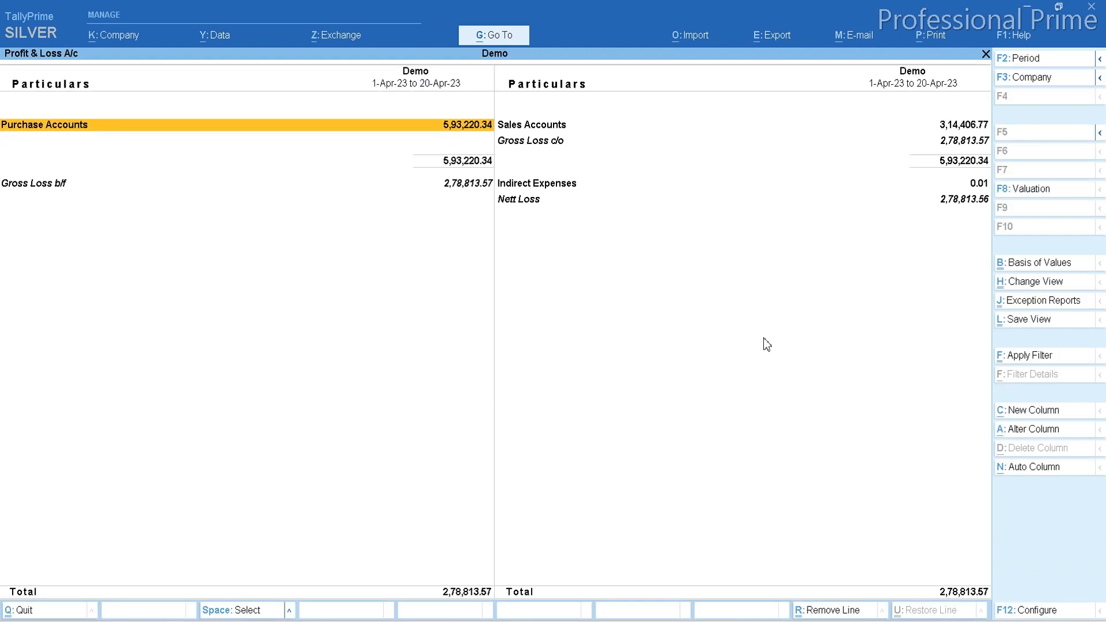
{"action": "key", "text": "Escape"}
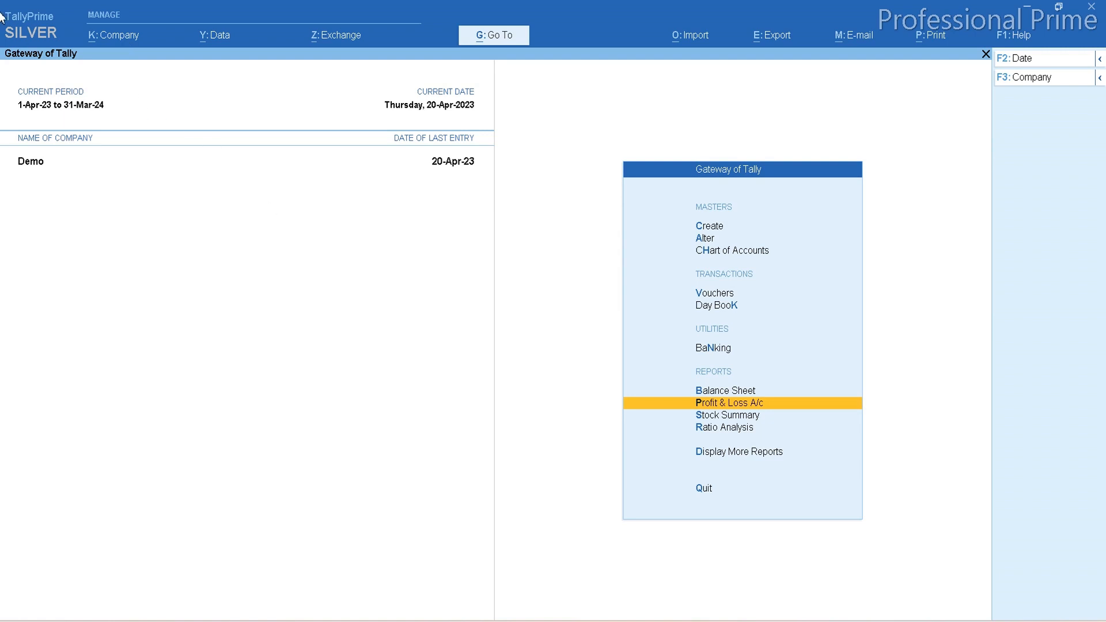
Open the Demo company for alteration and set Use User Access Control to Yes in its configuration.
{"action": "left_click", "coordinate": [117, 42]}
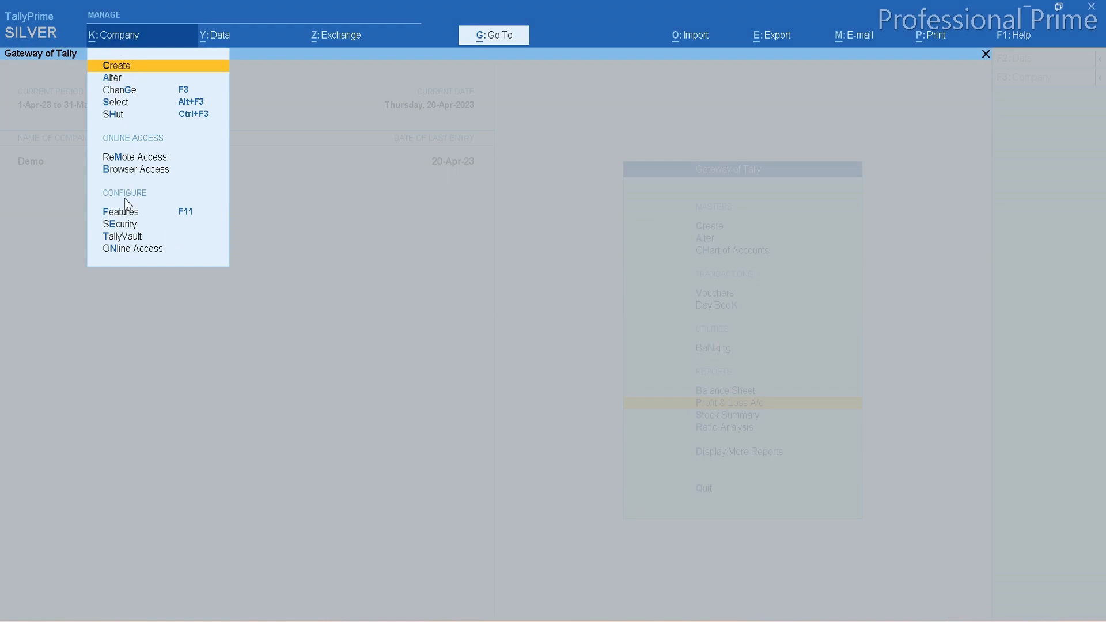
{"action": "key", "text": "Down"}
{"action": "key", "text": "Return"}
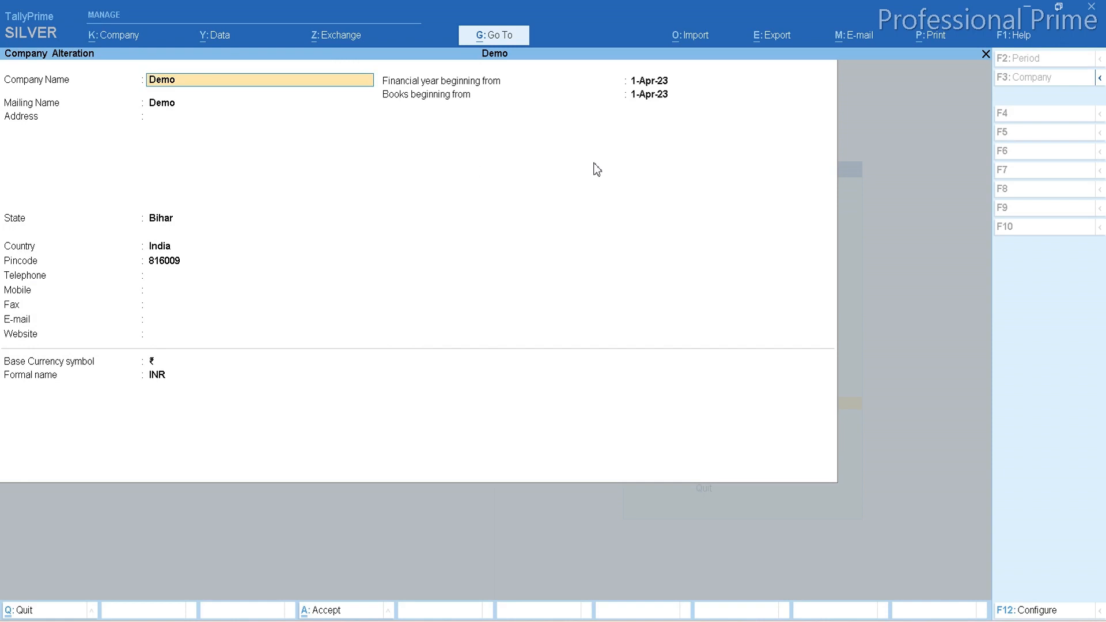
{"action": "key", "text": "BackSpace"}
{"action": "key", "text": "Escape"}
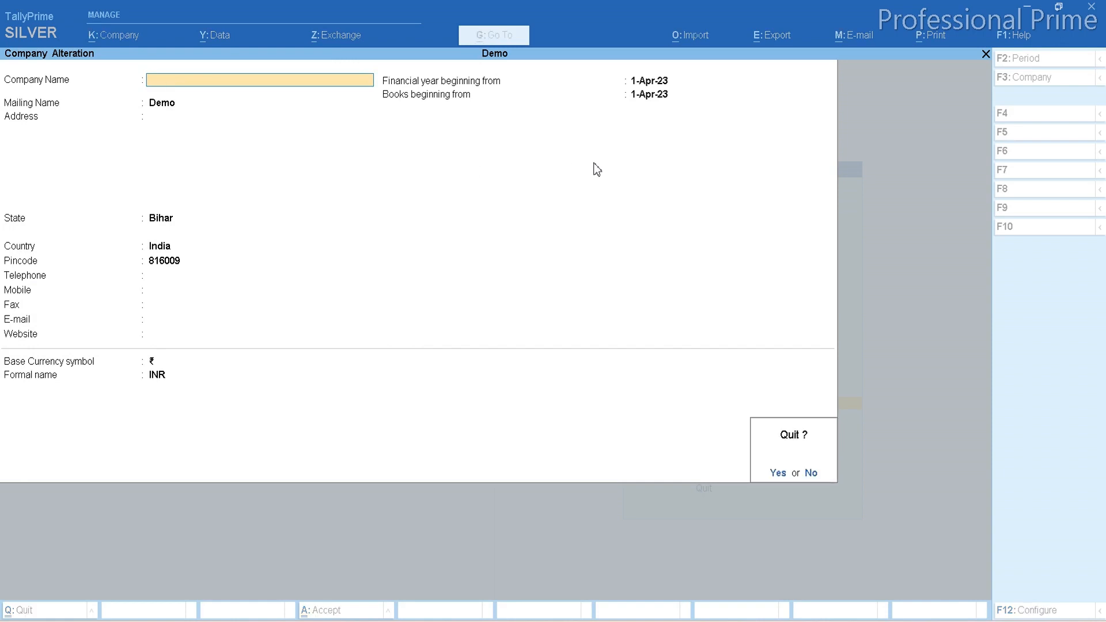
{"action": "key", "text": "n"}
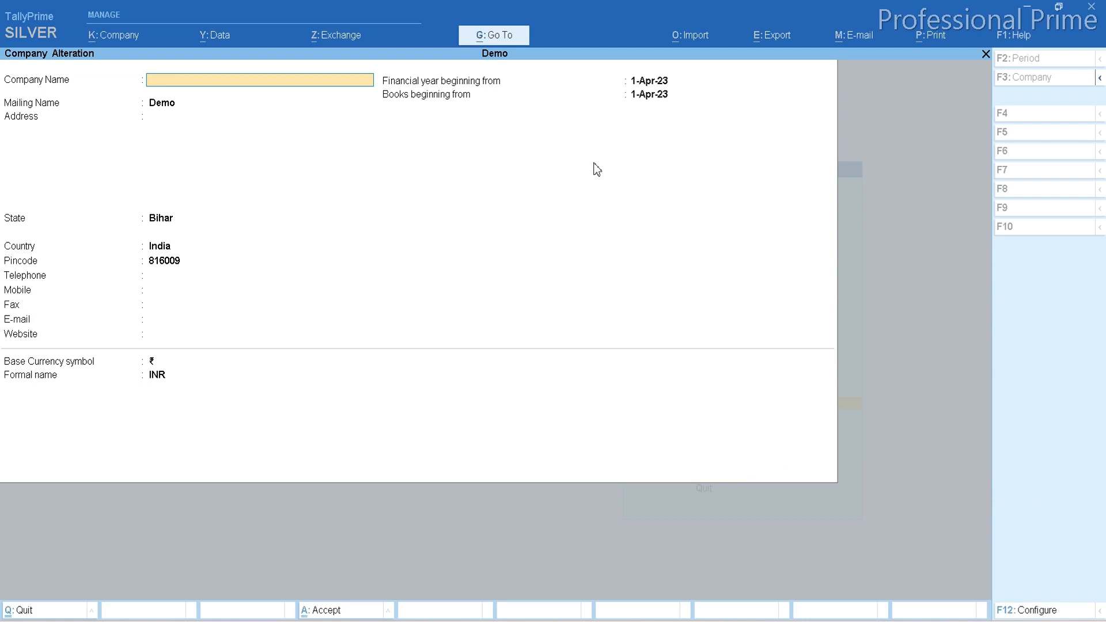
{"action": "key", "text": "F12"}
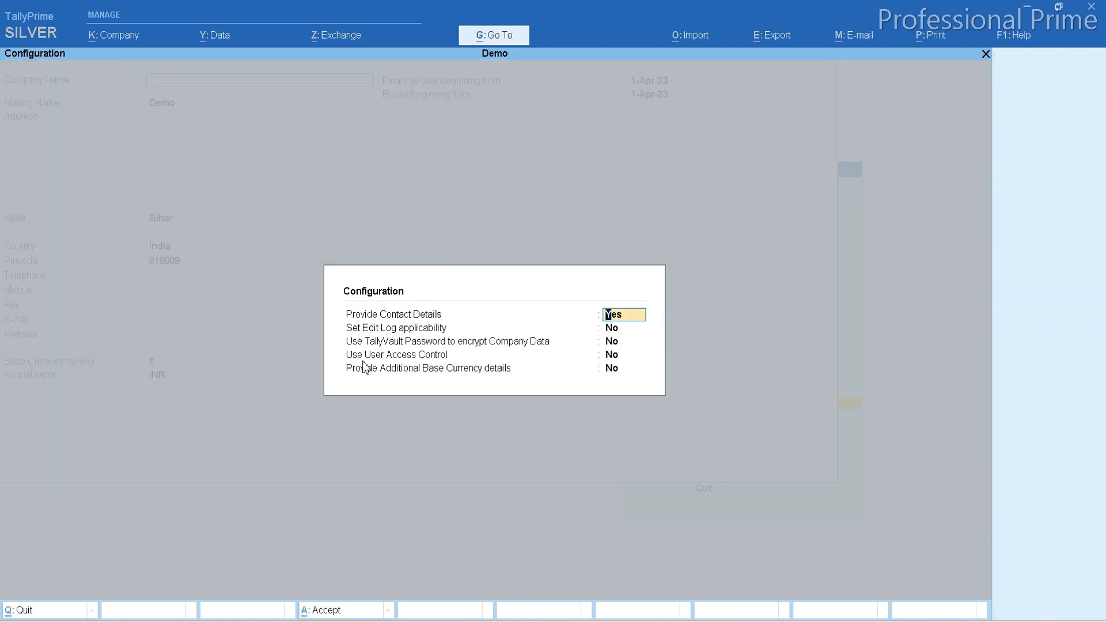
{"action": "left_click", "coordinate": [617, 357]}
{"action": "key", "text": "y"}
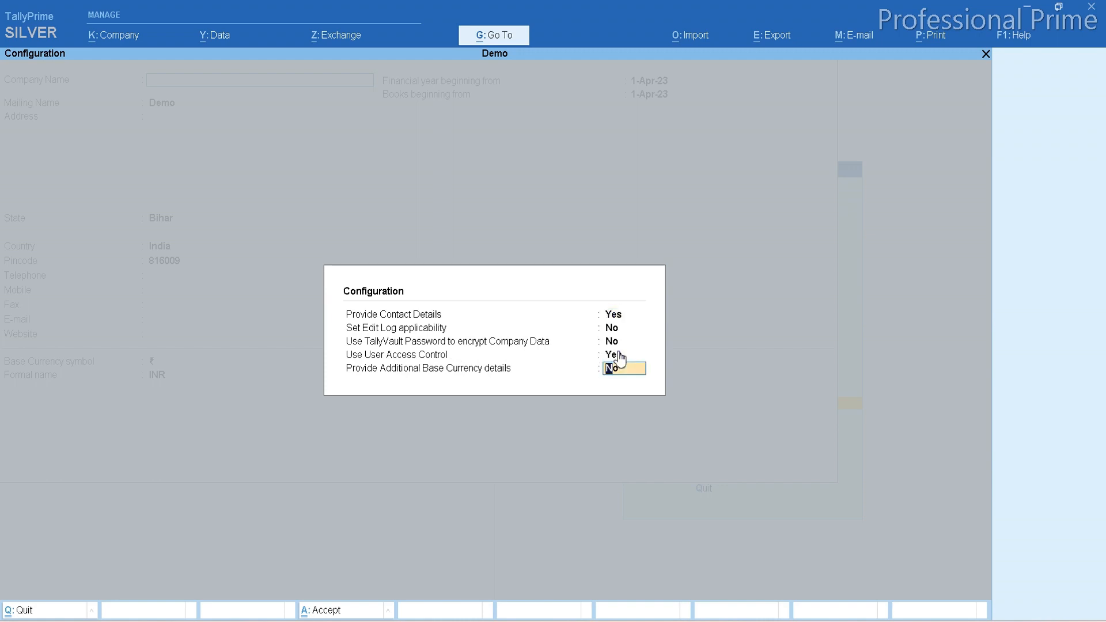
{"action": "key", "text": "Return"}
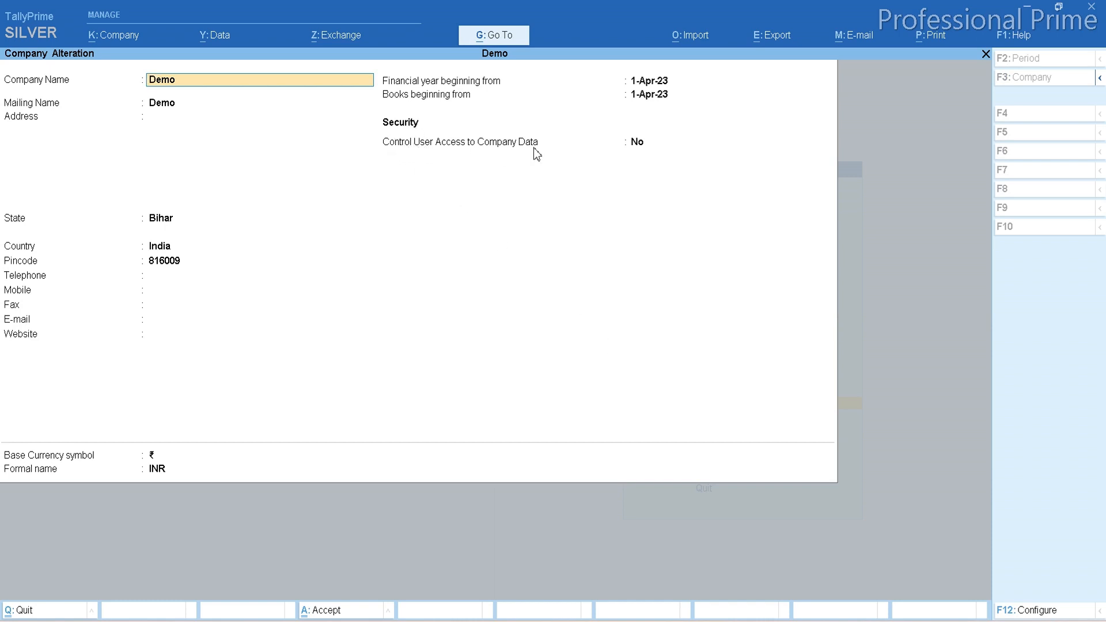
Enable Control User Access to Company Data and set the administrator username to a.
{"action": "left_click", "coordinate": [640, 149]}
{"action": "key", "text": "y"}
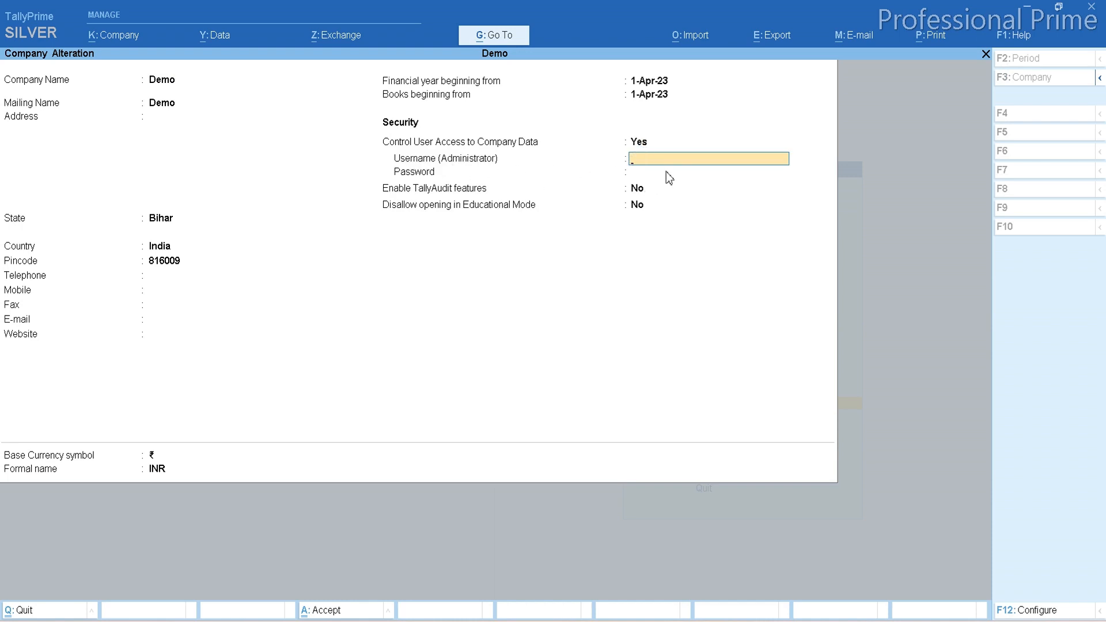
{"action": "type", "text": "a"}
{"action": "key", "text": "Return"}
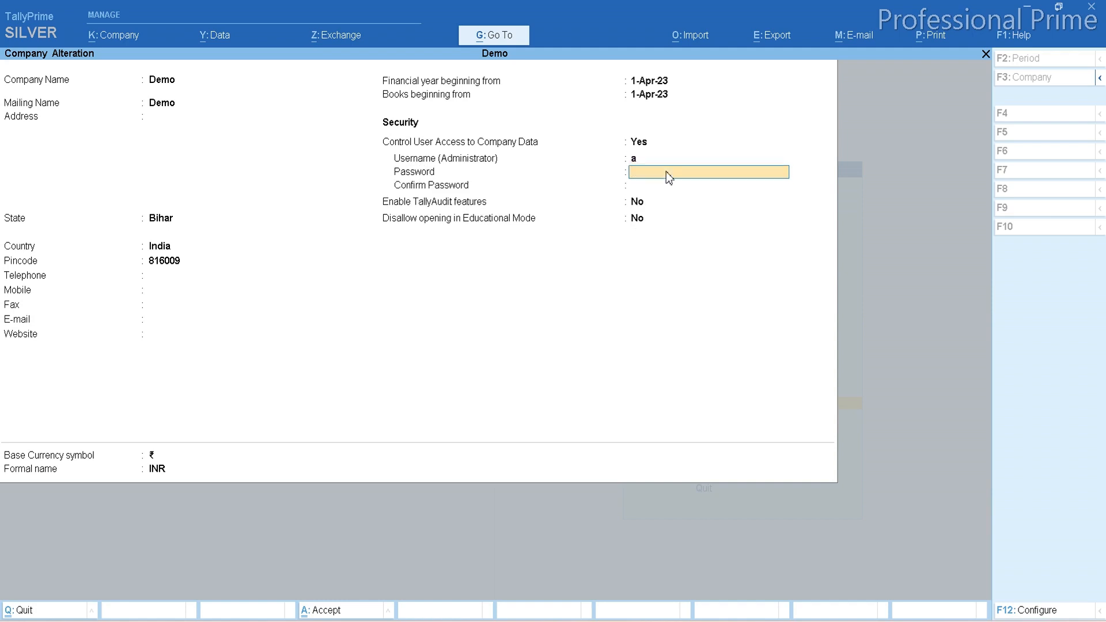
Enter and confirm the administrator password, keep TallyAudit features at No, and save the company alteration.
{"action": "type", "text": "a"}
{"action": "key", "text": "Return"}
{"action": "type", "text": "a"}
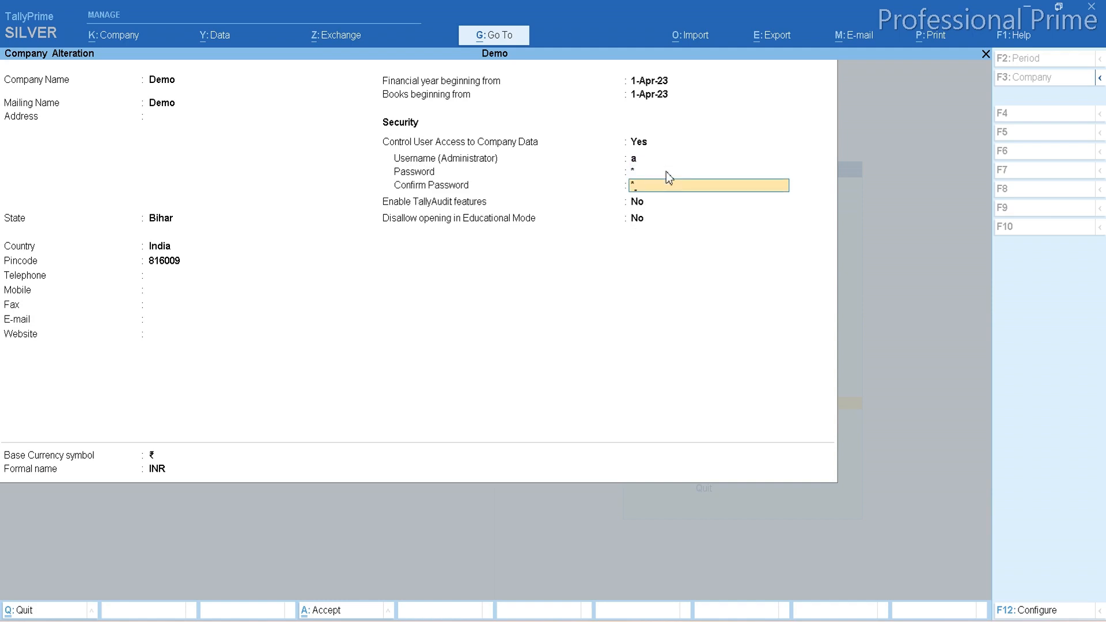
{"action": "key", "text": "Return"}
{"action": "key", "text": "Return"}
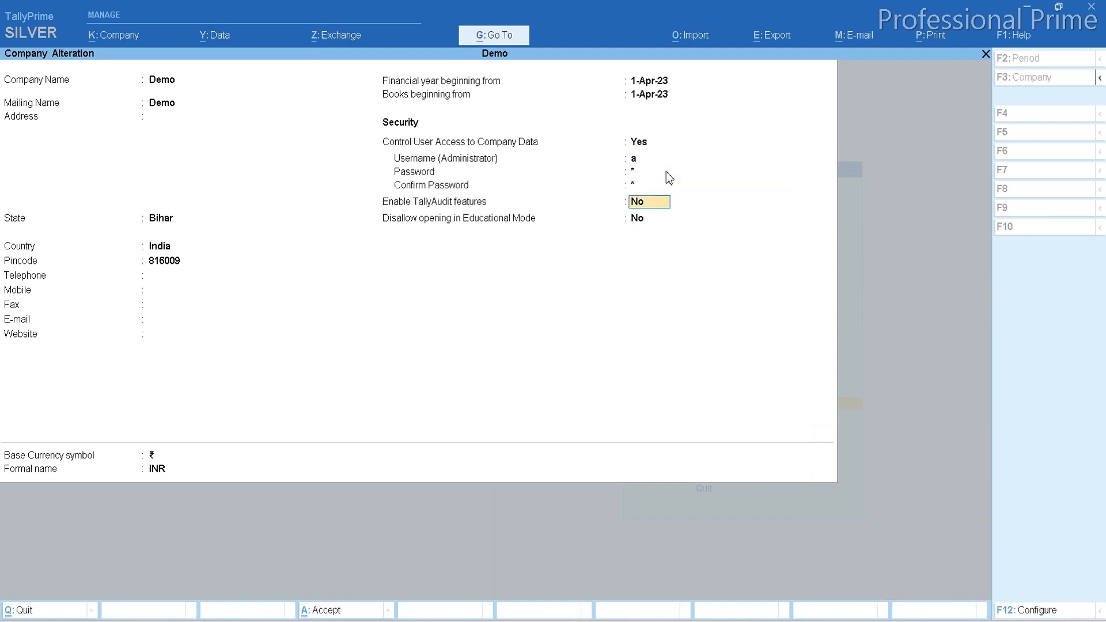
{"action": "key", "text": "Return"}
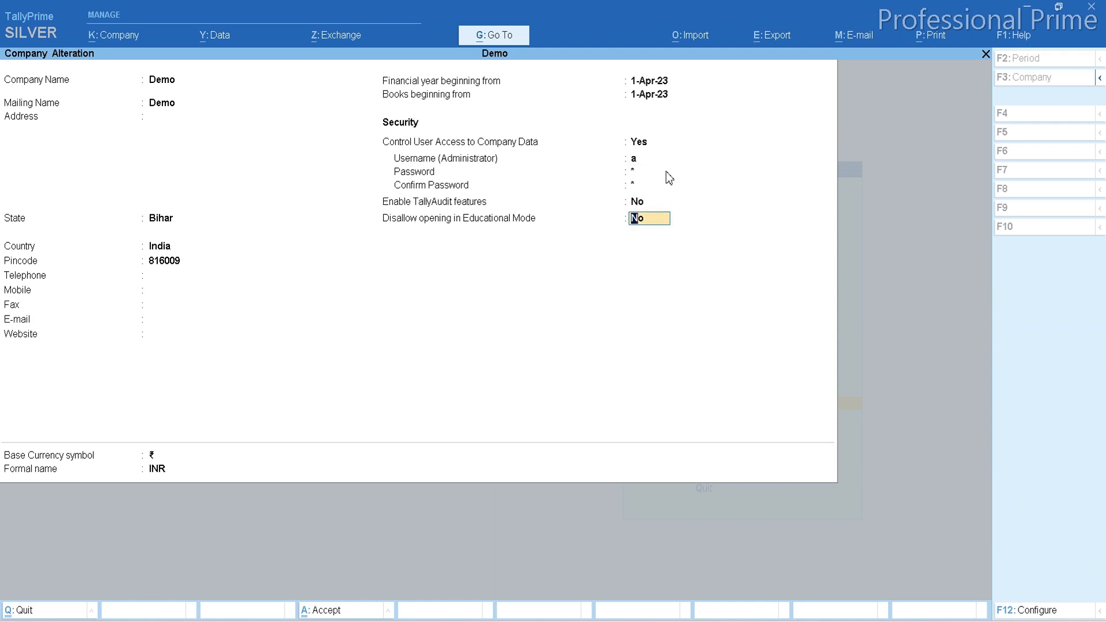
{"action": "key", "text": "ctrl"}
{"action": "key", "text": "ctrl+a"}
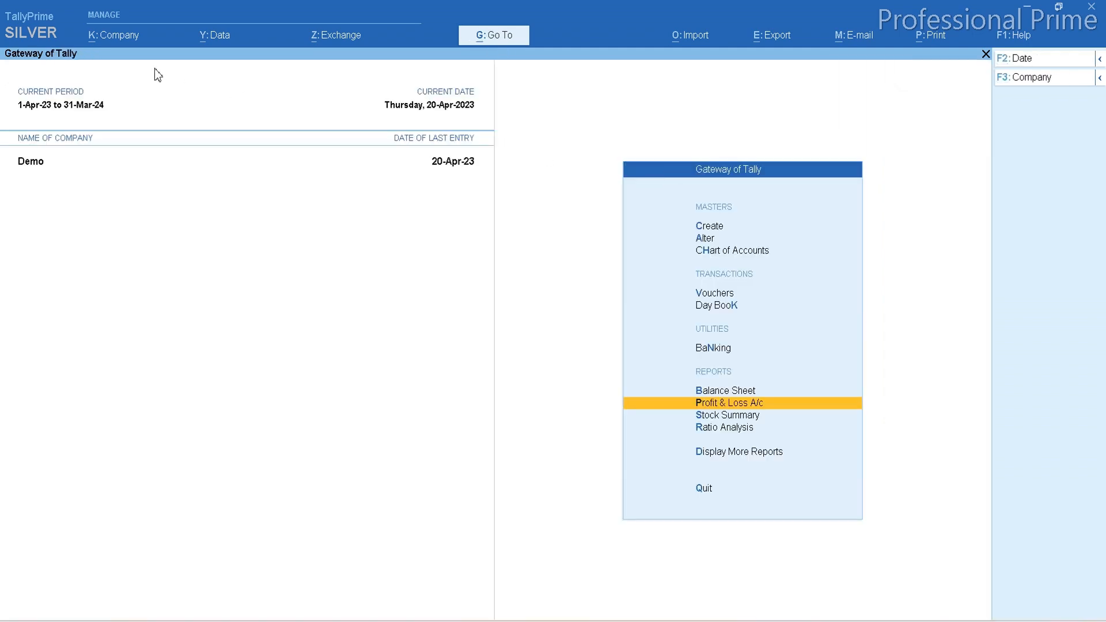
In the company's user roles, set Use Basic Facilities of to Tally.NET User for the Tally.NET User security level.
{"action": "left_click", "coordinate": [121, 38]}
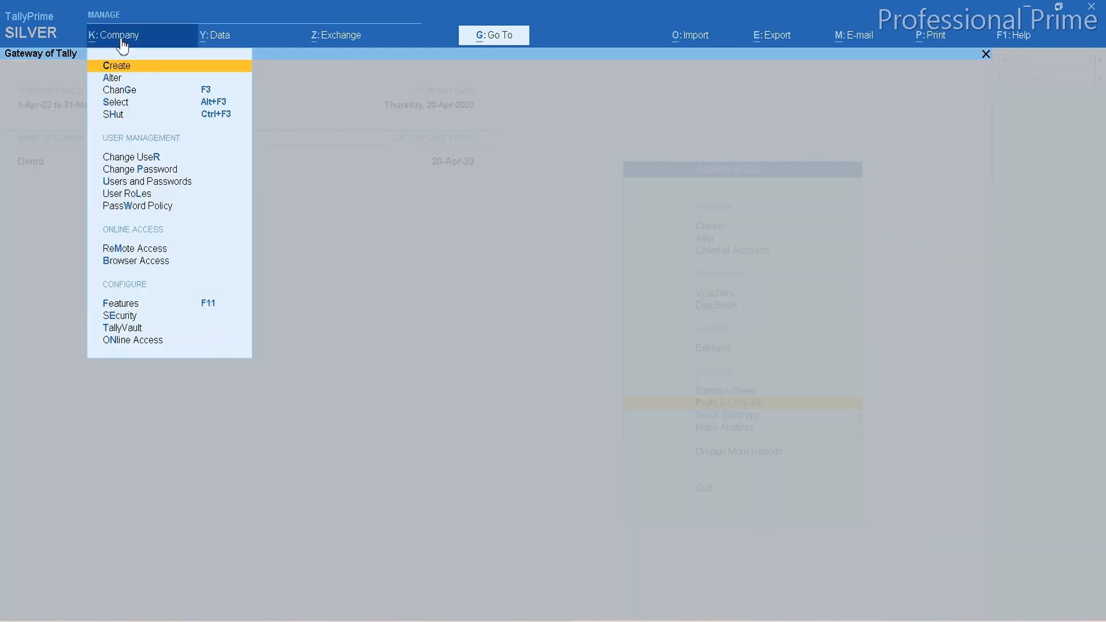
{"action": "key", "text": "Down"}
{"action": "key", "text": "Down"}
{"action": "key", "text": "Down"}
{"action": "key", "text": "Down"}
{"action": "key", "text": "Down"}
{"action": "key", "text": "Down"}
{"action": "key", "text": "Down"}
{"action": "key", "text": "Down"}
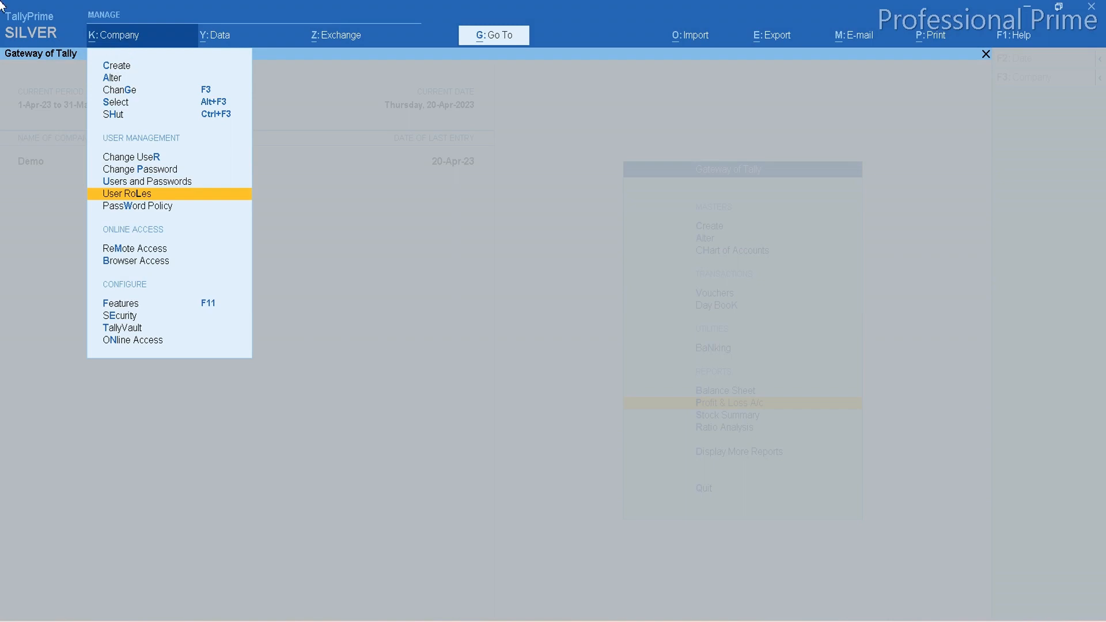
{"action": "left_click", "coordinate": [128, 195]}
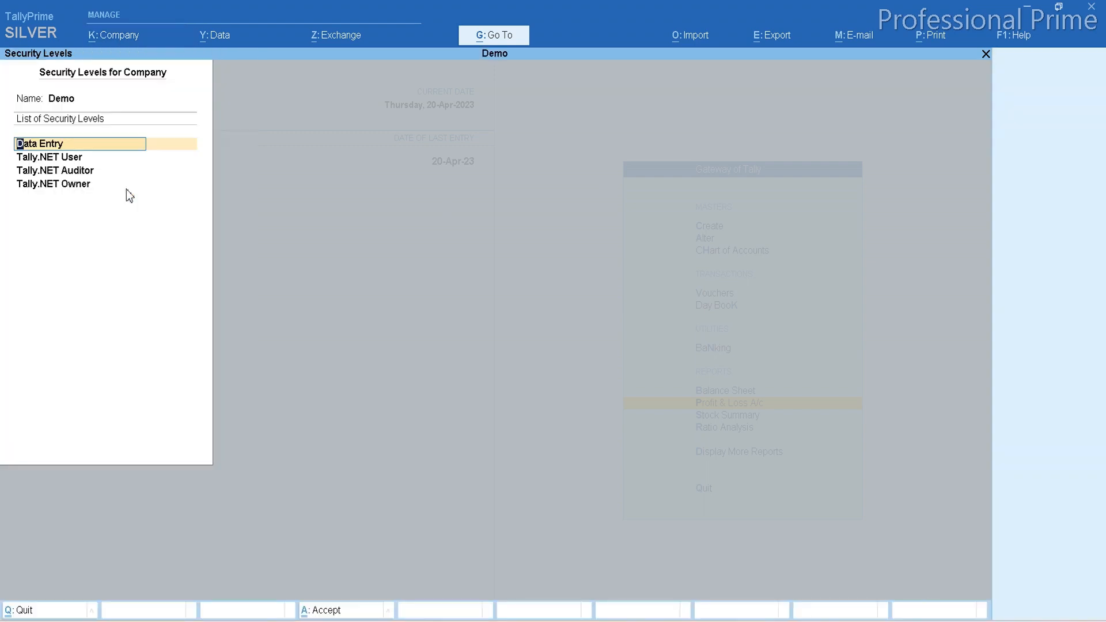
{"action": "key", "text": "Down"}
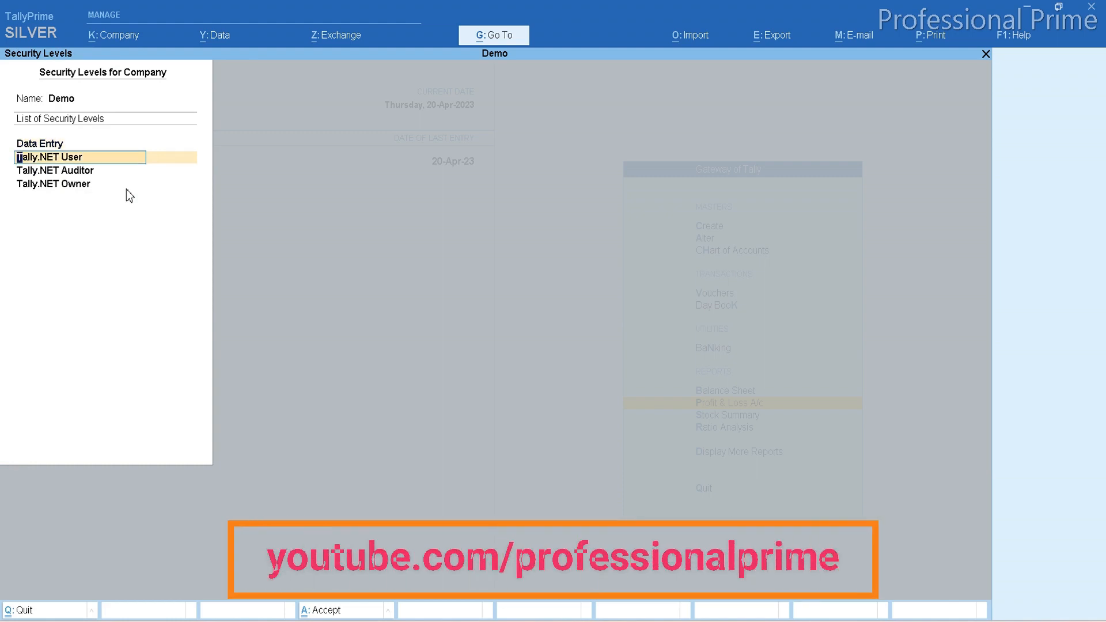
{"action": "key", "text": "Return"}
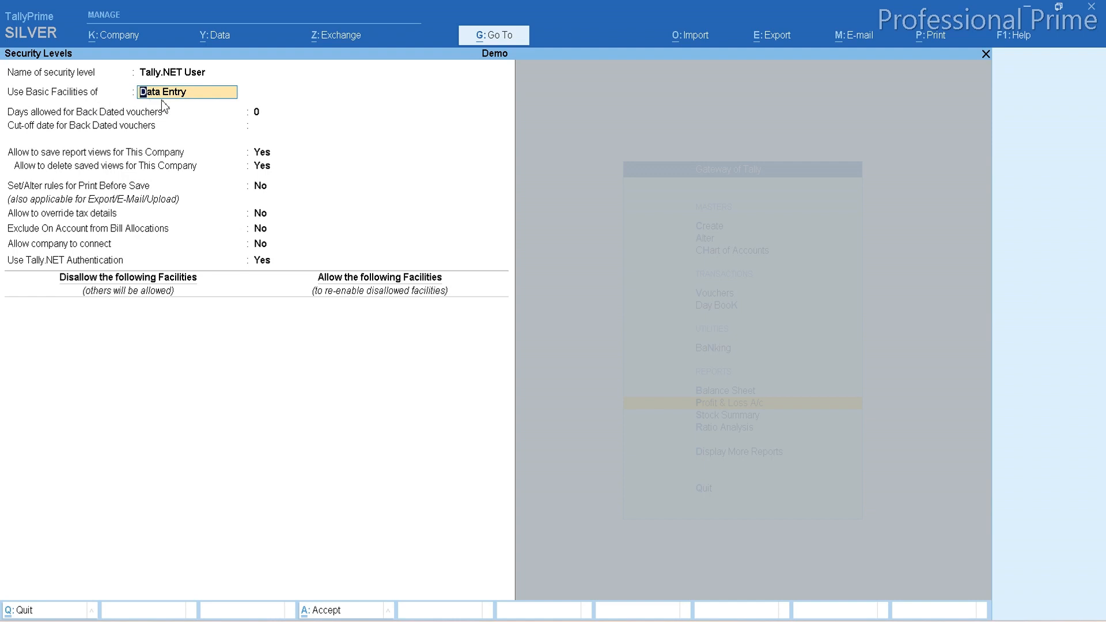
{"action": "key", "text": "BackSpace"}
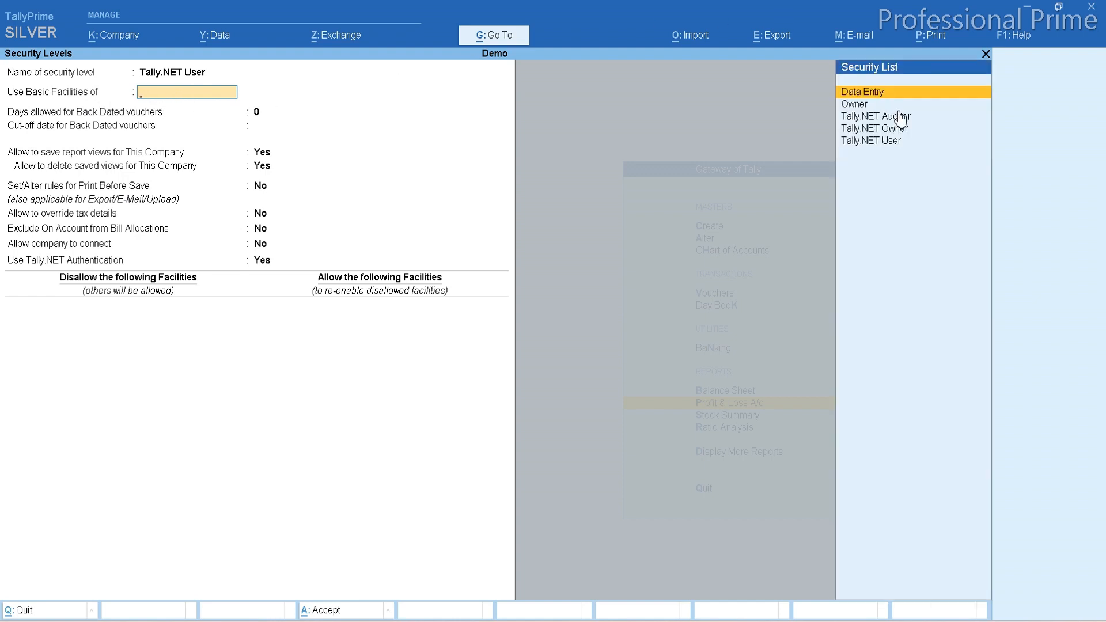
{"action": "left_click", "coordinate": [866, 144]}
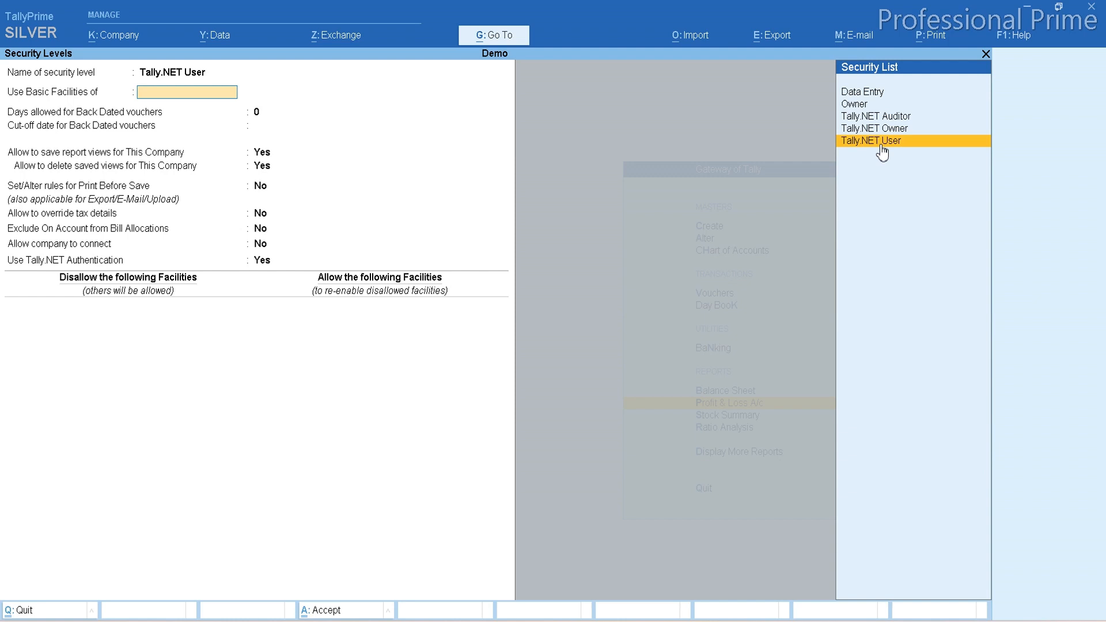
{"action": "left_click", "coordinate": [882, 144]}
{"action": "key", "text": "Return"}
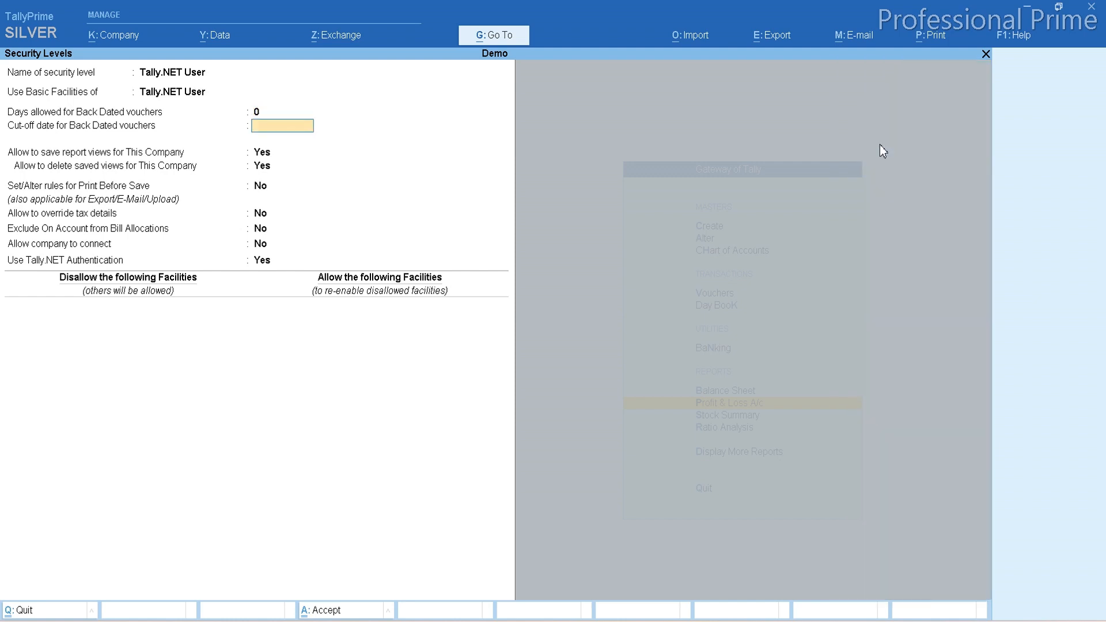
Set Allow company to connect to Yes for this security level, keeping Use Tally.NET Authentication at Yes.
{"action": "key", "text": "Return"}
{"action": "key", "text": "Return"}
{"action": "key", "text": "Return"}
{"action": "key", "text": "Return"}
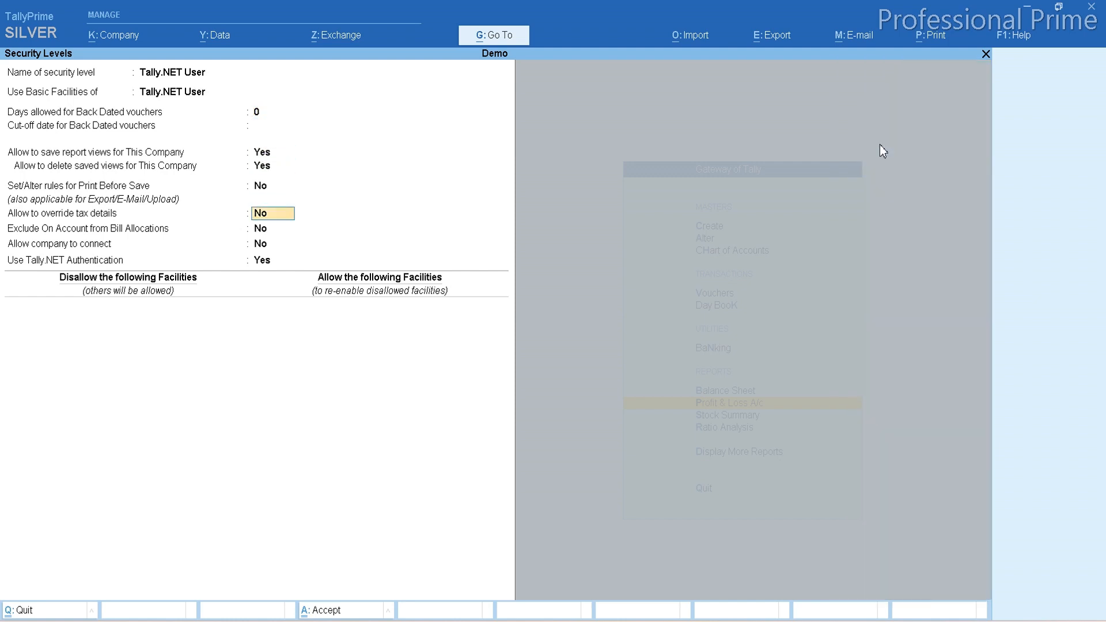
{"action": "key", "text": "Return"}
{"action": "key", "text": "Return"}
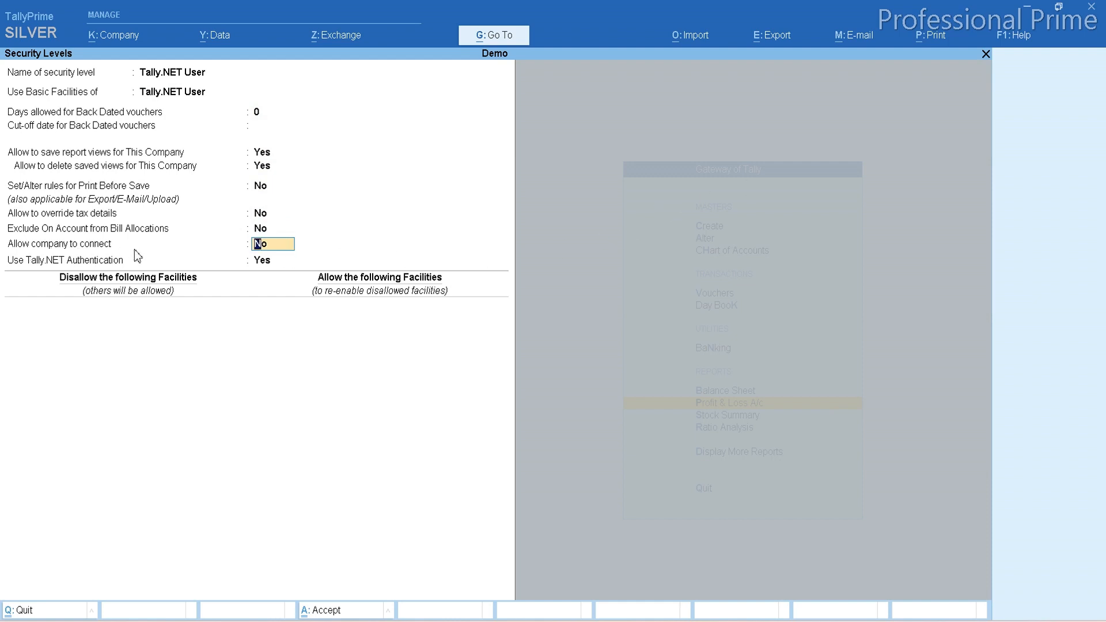
{"action": "type", "text": "y"}
{"action": "key", "text": "Return"}
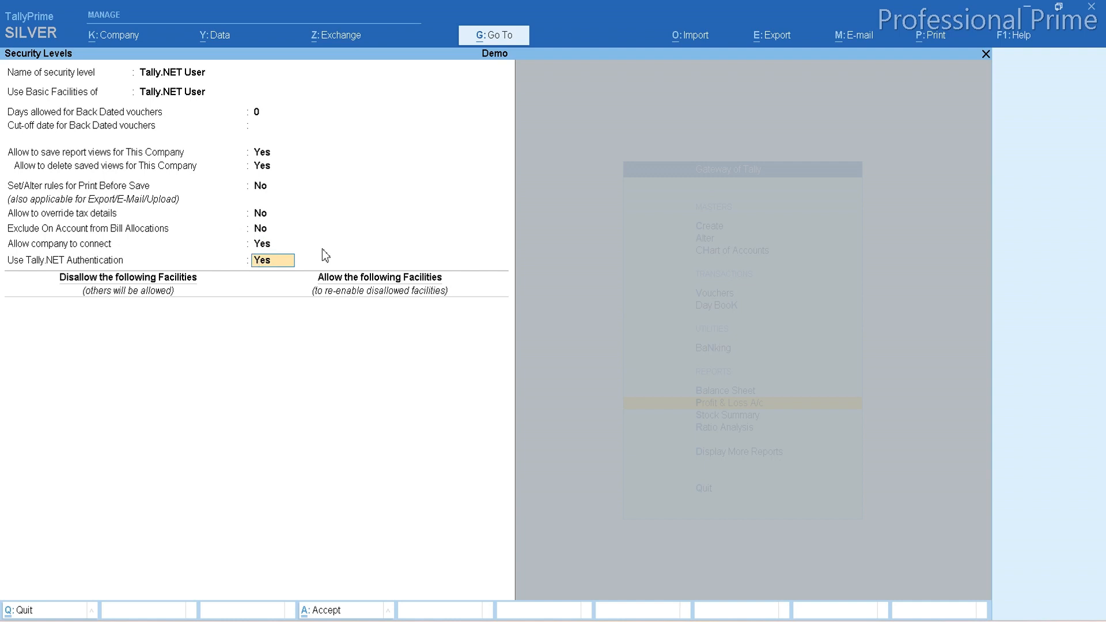
{"action": "key", "text": "Return"}
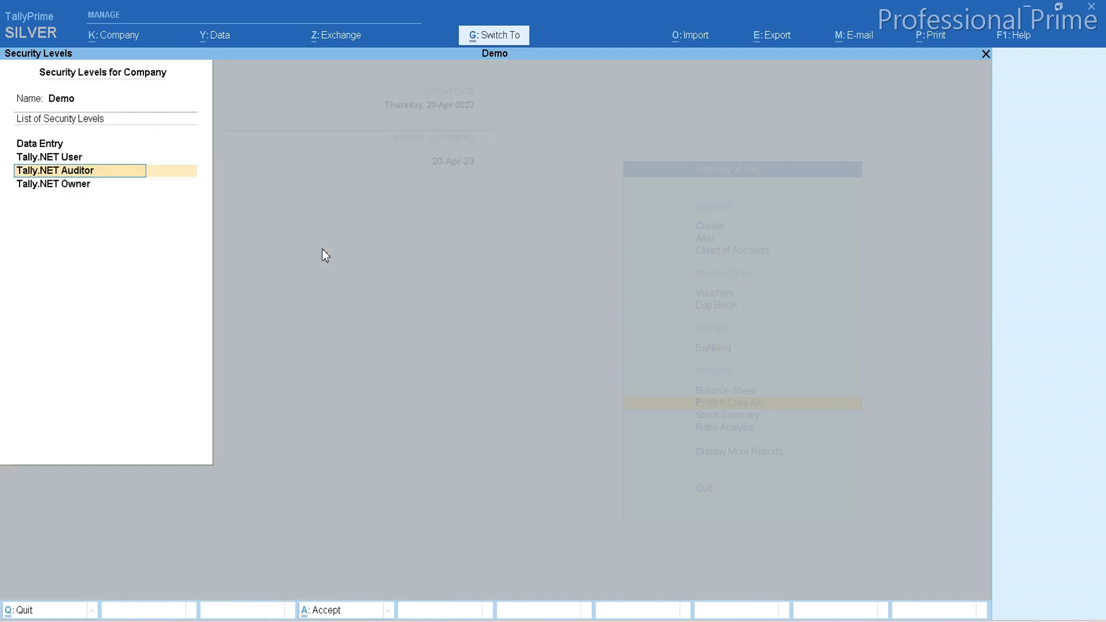
Leave the security levels and assign the Tally.NET User role to the first entry in the Demo company's user list.
{"action": "key", "text": "Escape"}
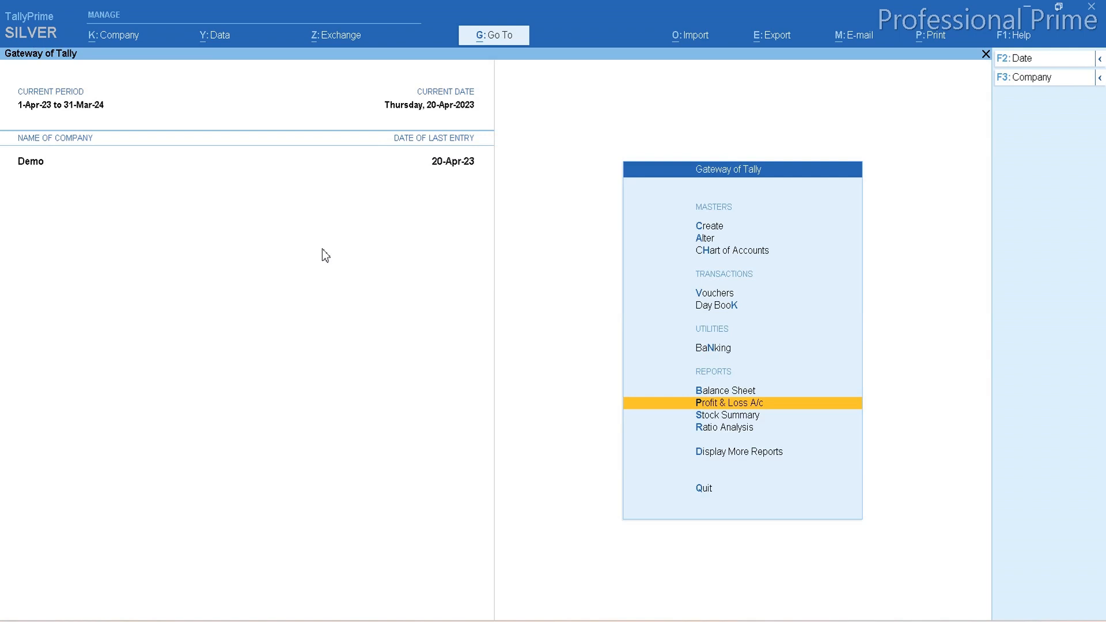
{"action": "left_click", "coordinate": [113, 36]}
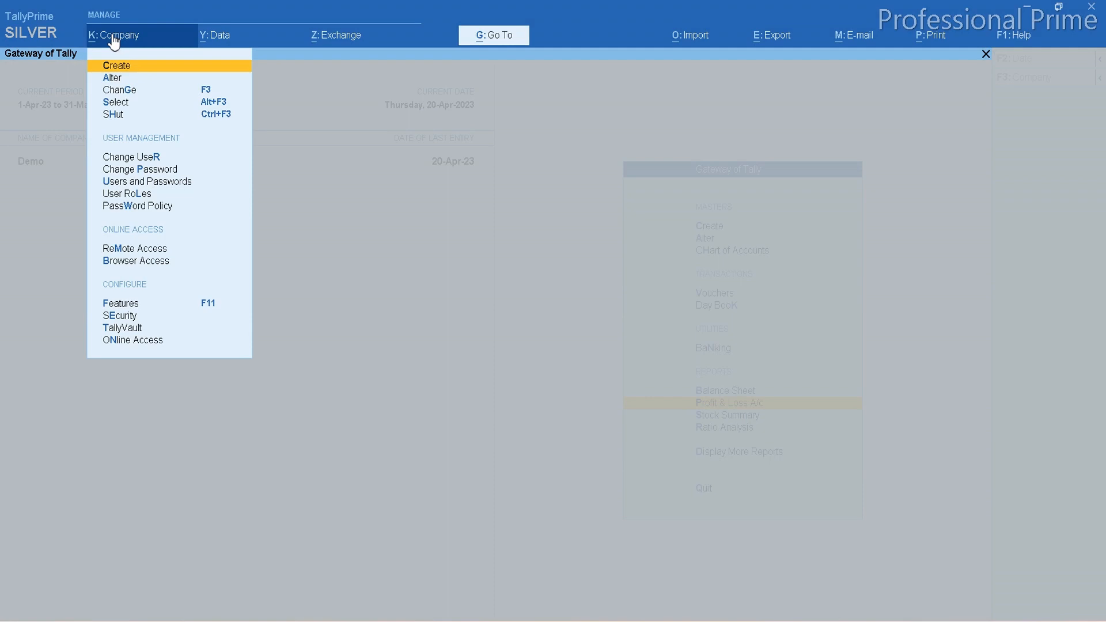
{"action": "key", "text": "Down"}
{"action": "key", "text": "Down"}
{"action": "key", "text": "Down"}
{"action": "key", "text": "Down"}
{"action": "key", "text": "Down"}
{"action": "key", "text": "Down"}
{"action": "key", "text": "Down"}
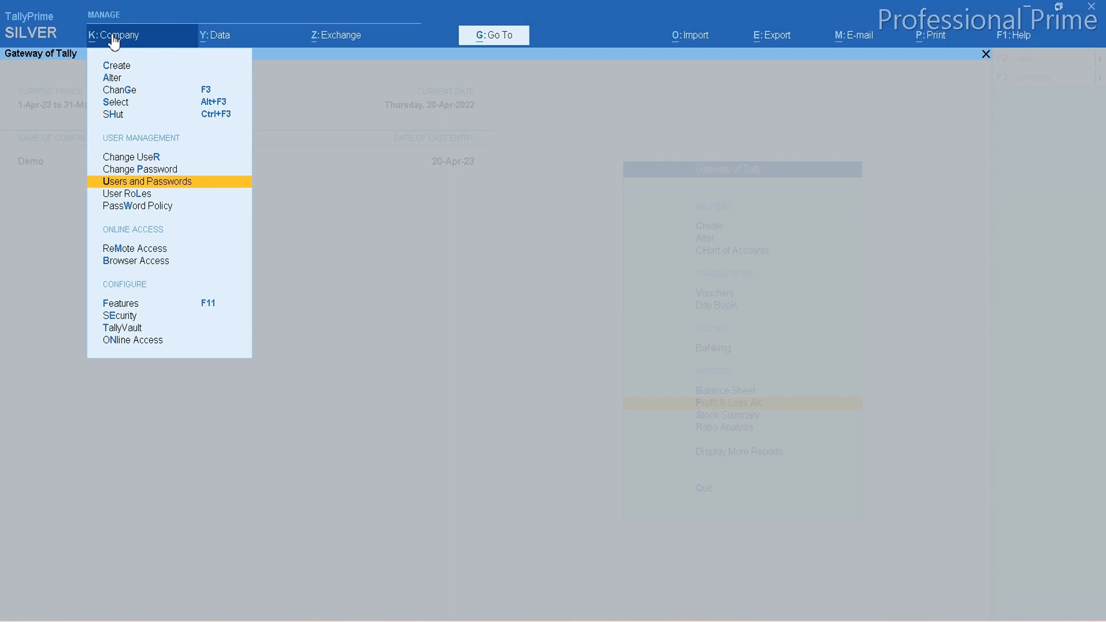
{"action": "key", "text": "Return"}
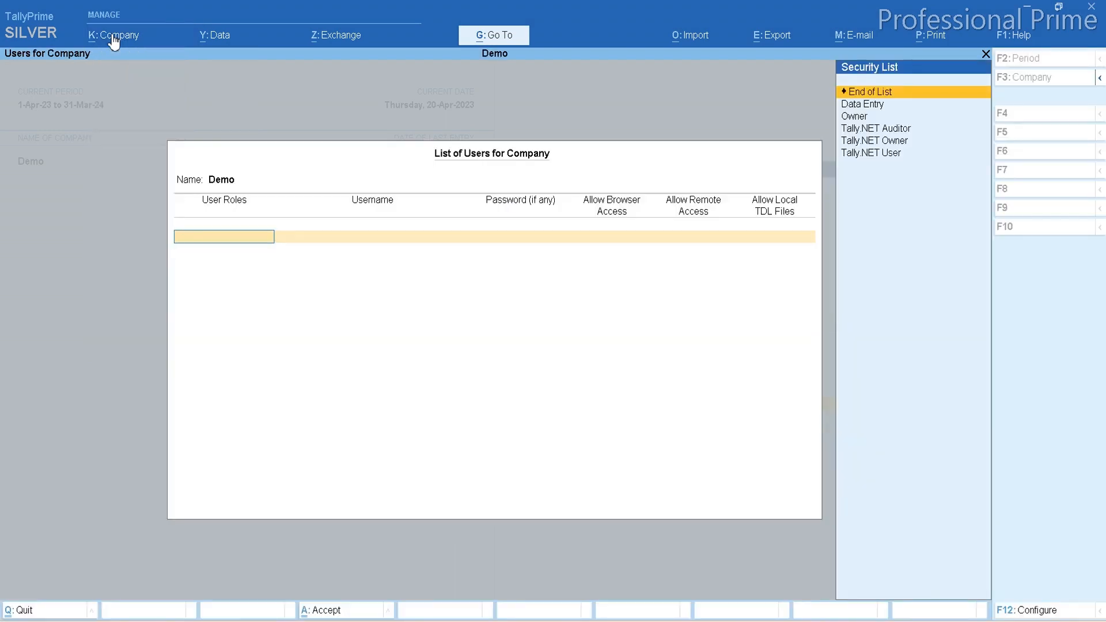
{"action": "key", "text": "Down"}
{"action": "key", "text": "Down"}
{"action": "key", "text": "Down"}
{"action": "key", "text": "Down"}
{"action": "key", "text": "Down"}
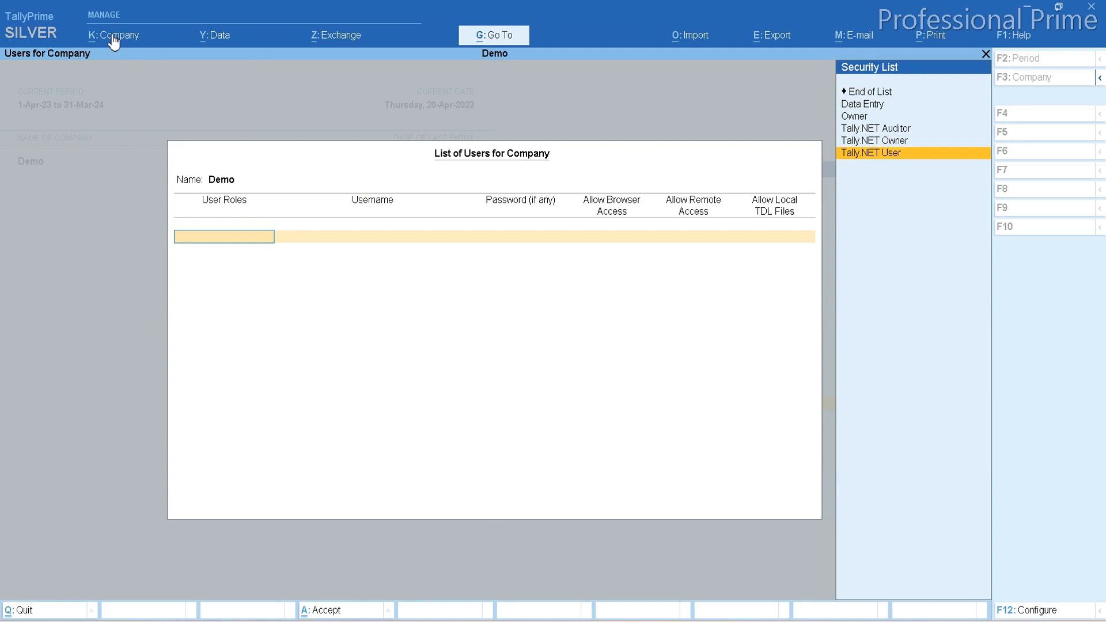
{"action": "key", "text": "Return"}
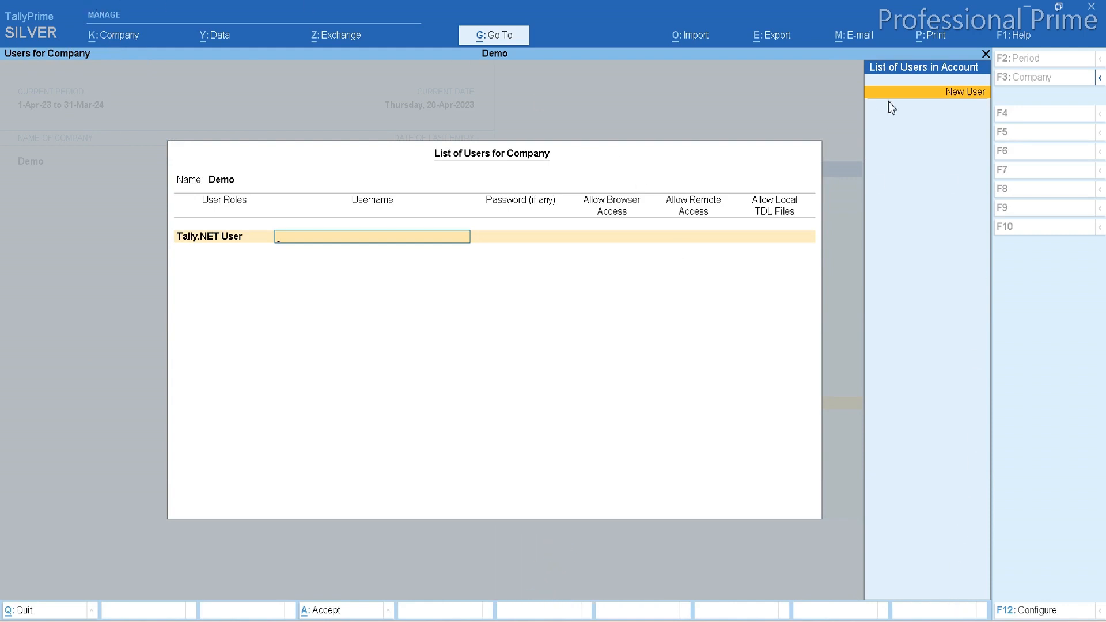
Enter the new user's e-mail as username, set Allow Browser Access and Allow Remote Access to Yes, and save the user list.
{"action": "left_click", "coordinate": [965, 92]}
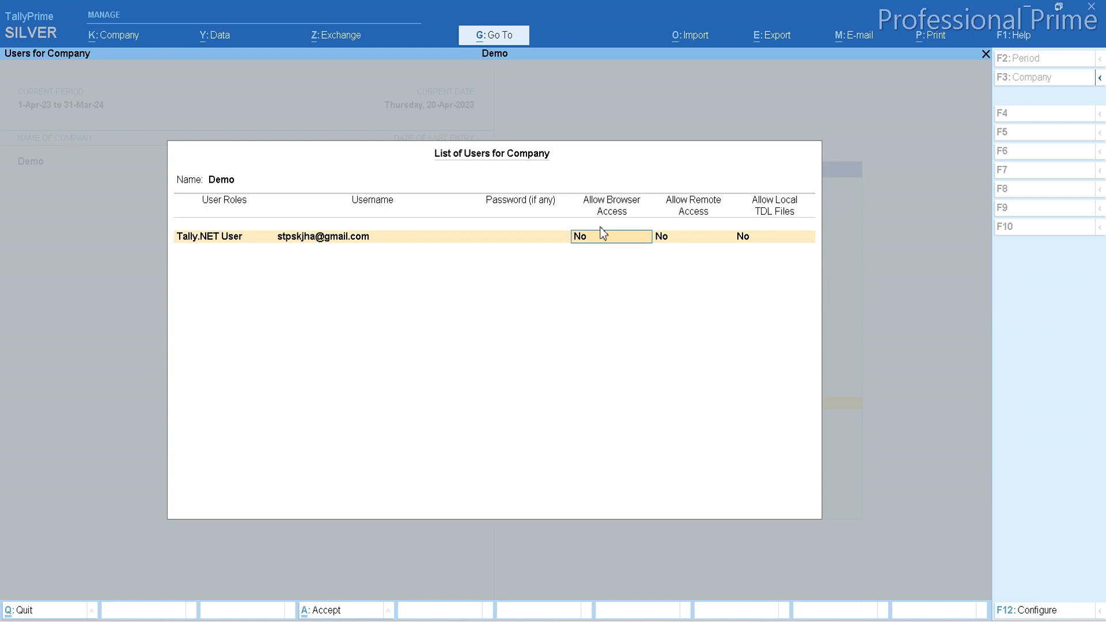
{"action": "key", "text": "y"}
{"action": "key", "text": "y"}
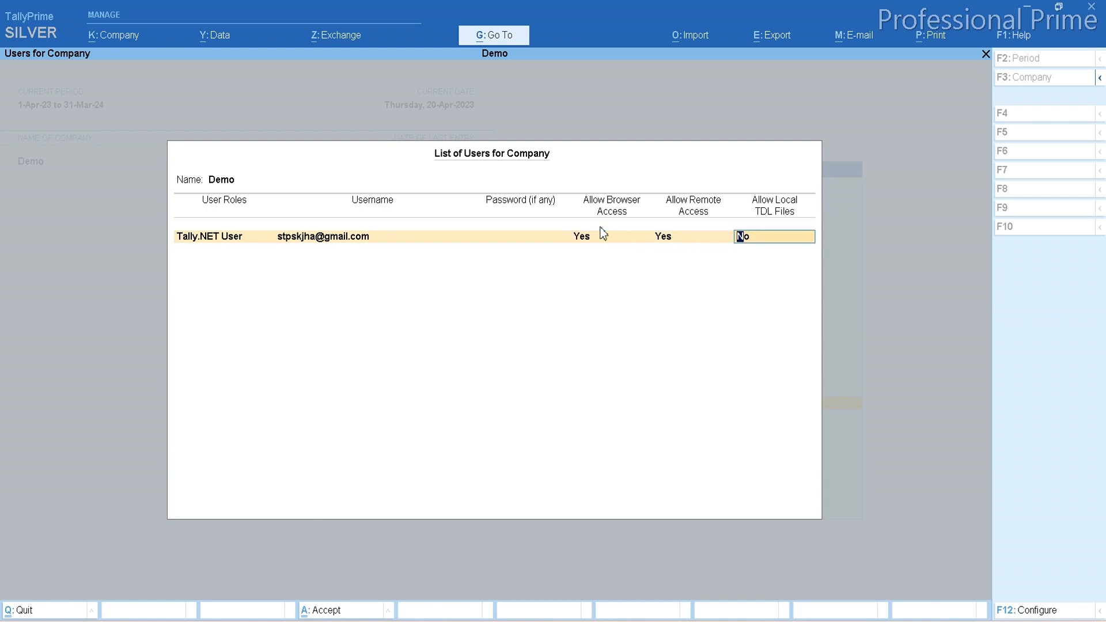
{"action": "key", "text": "ctrl"}
{"action": "key", "text": "ctrl+a"}
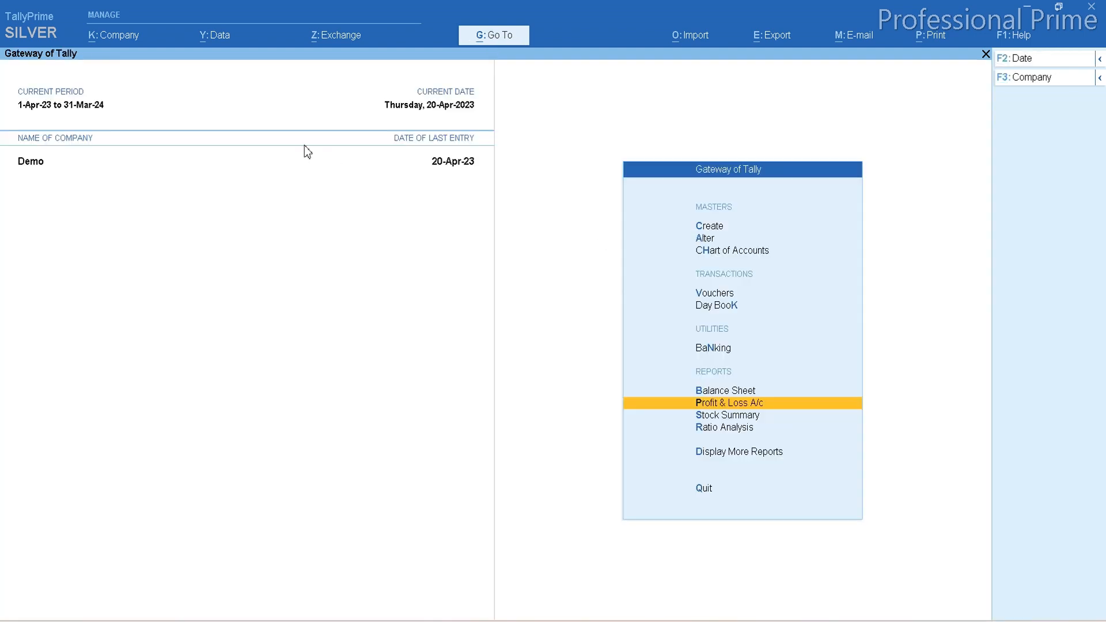
In the company features, set browser access for reports and Tally.NET Services for Remote Access & Synchronisation to Yes, and save.
{"action": "left_click", "coordinate": [114, 36]}
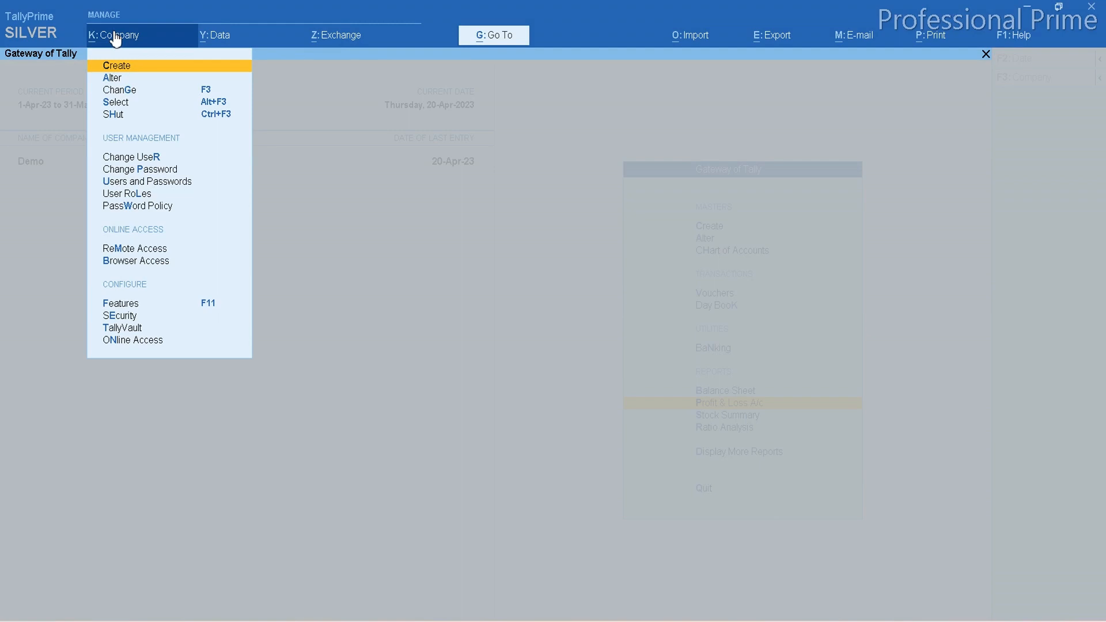
{"action": "key", "text": "Down"}
{"action": "key", "text": "Down"}
{"action": "key", "text": "Down"}
{"action": "key", "text": "Down"}
{"action": "key", "text": "Down"}
{"action": "key", "text": "Down"}
{"action": "key", "text": "Down"}
{"action": "key", "text": "Down"}
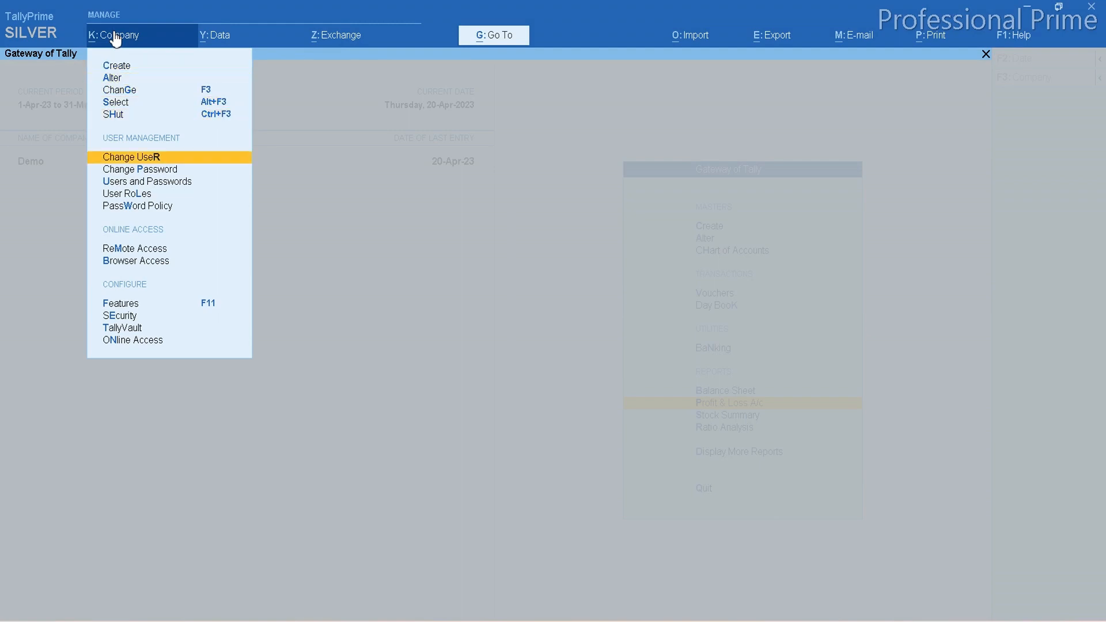
{"action": "key", "text": "Up"}
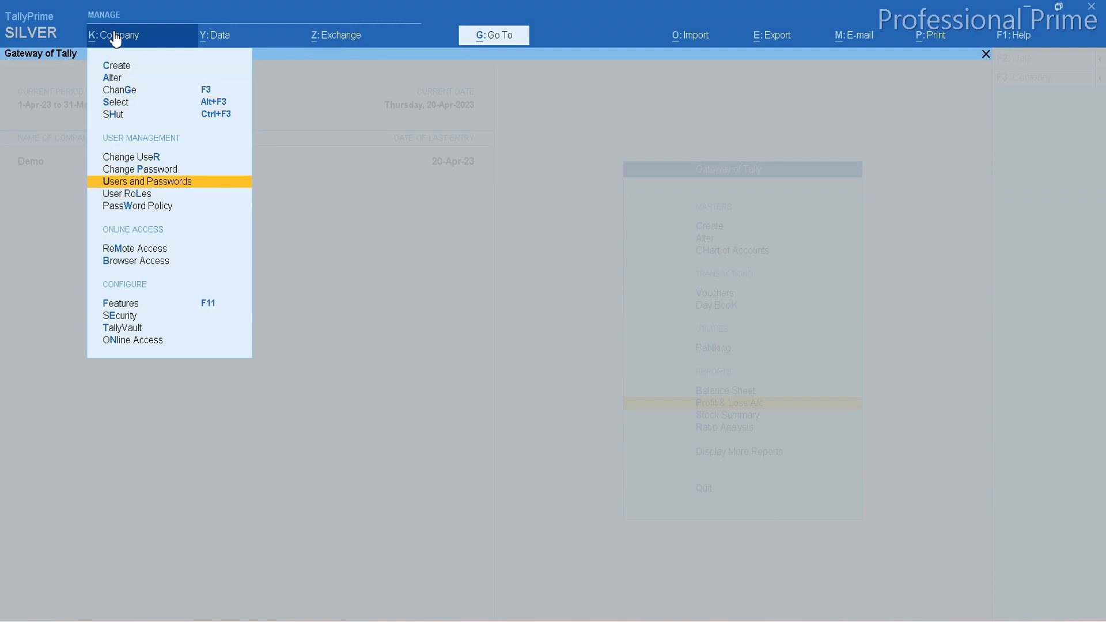
{"action": "left_click", "coordinate": [213, 311]}
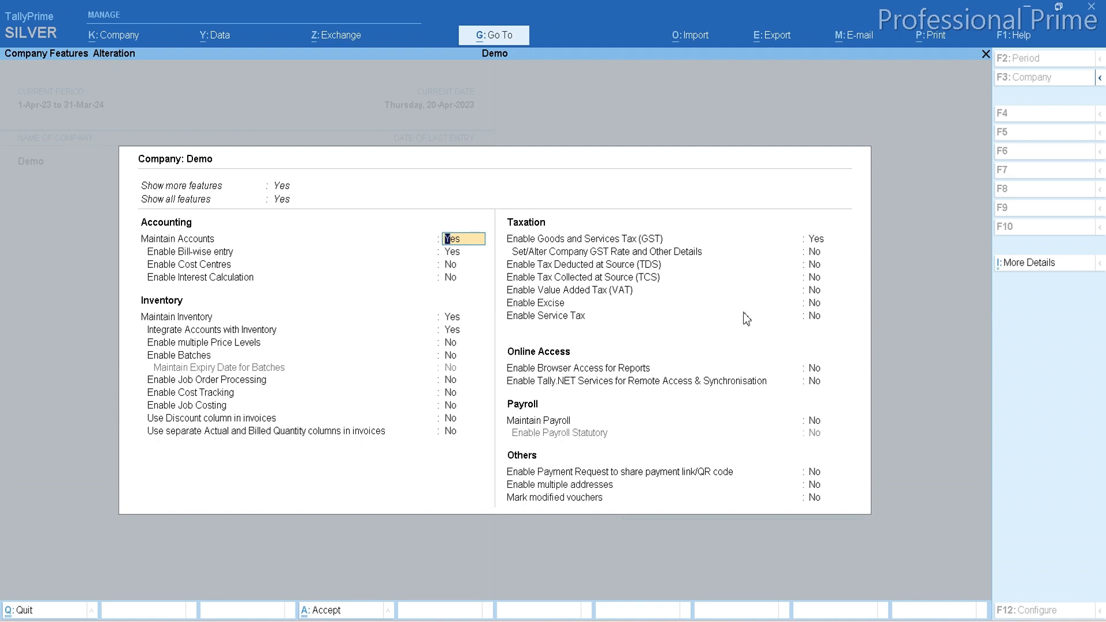
{"action": "left_click", "coordinate": [816, 368]}
{"action": "key", "text": "y"}
{"action": "key", "text": "Return"}
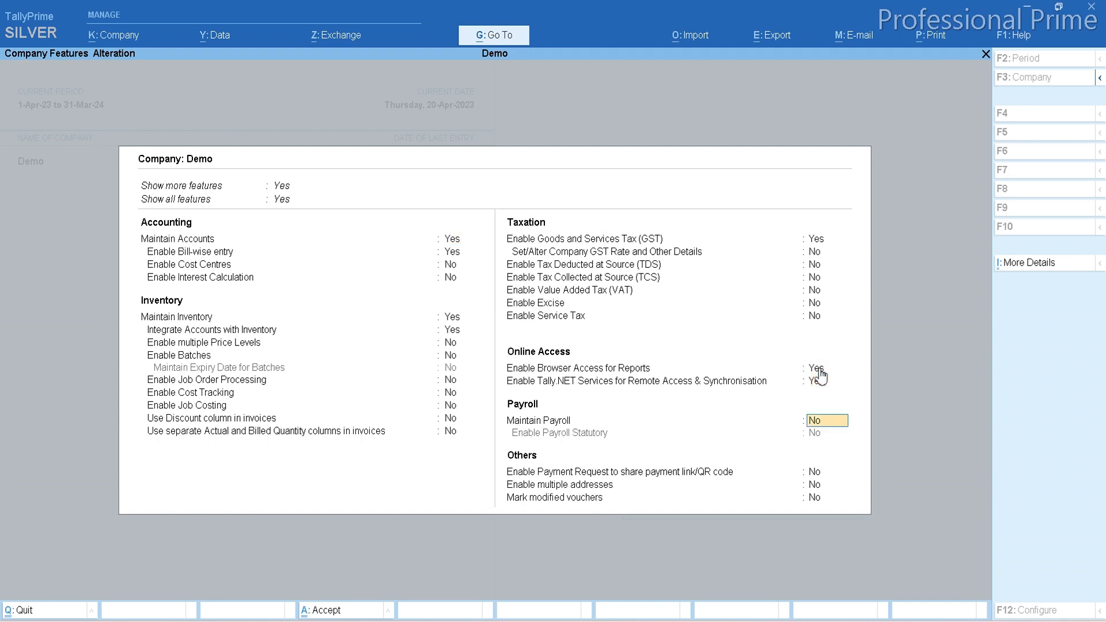
{"action": "key", "text": "ctrl+a"}
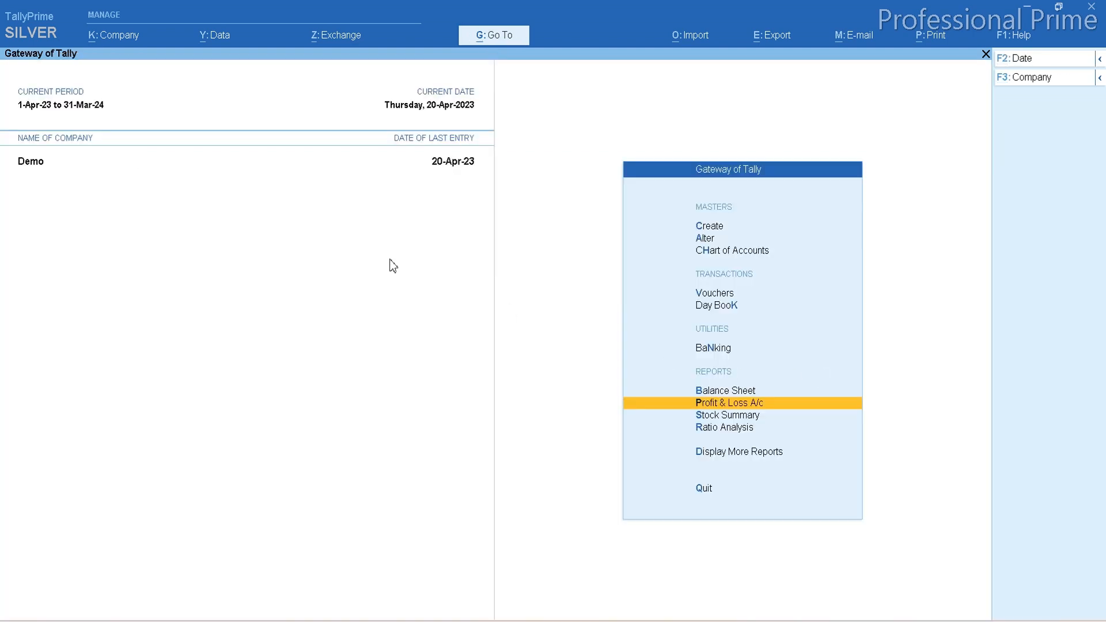
Try to connect the Demo company for online access and dismiss the resulting message.
{"action": "left_click", "coordinate": [109, 36]}
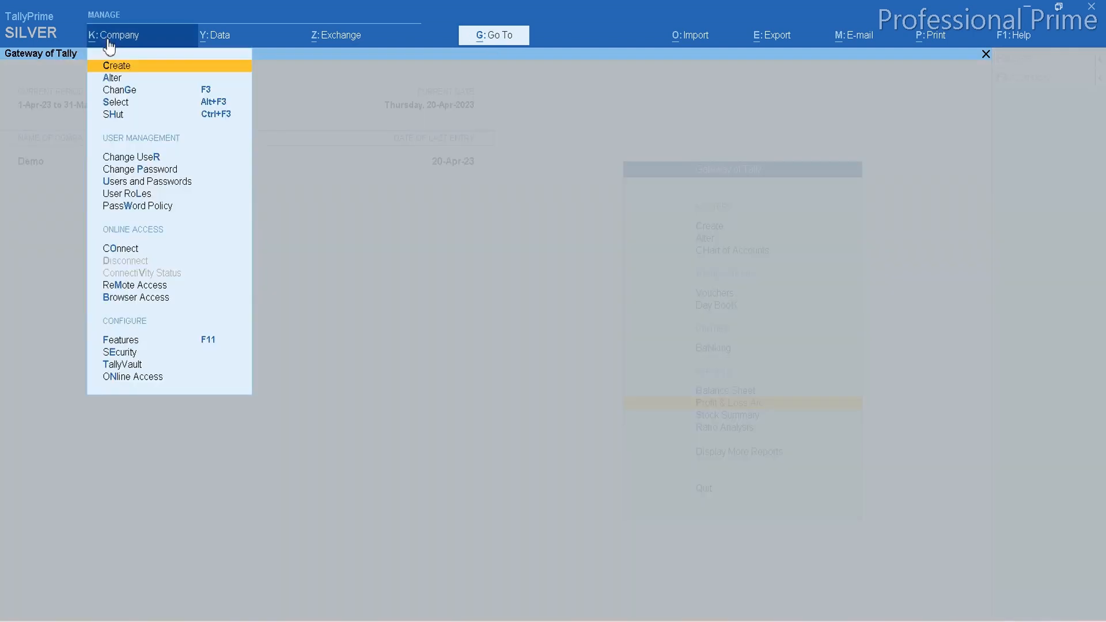
{"action": "key", "text": "Down"}
{"action": "key", "text": "Down"}
{"action": "key", "text": "Down"}
{"action": "key", "text": "Down"}
{"action": "key", "text": "Down"}
{"action": "key", "text": "Down"}
{"action": "key", "text": "Down"}
{"action": "key", "text": "Down"}
{"action": "key", "text": "Down"}
{"action": "key", "text": "Down"}
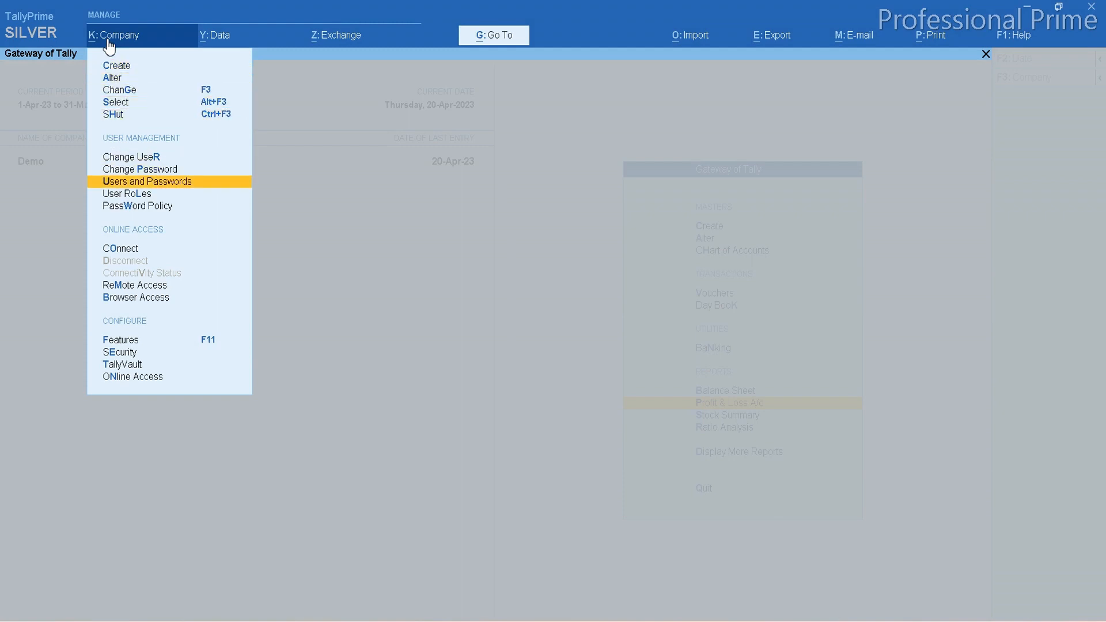
{"action": "key", "text": "Up"}
{"action": "key", "text": "Down"}
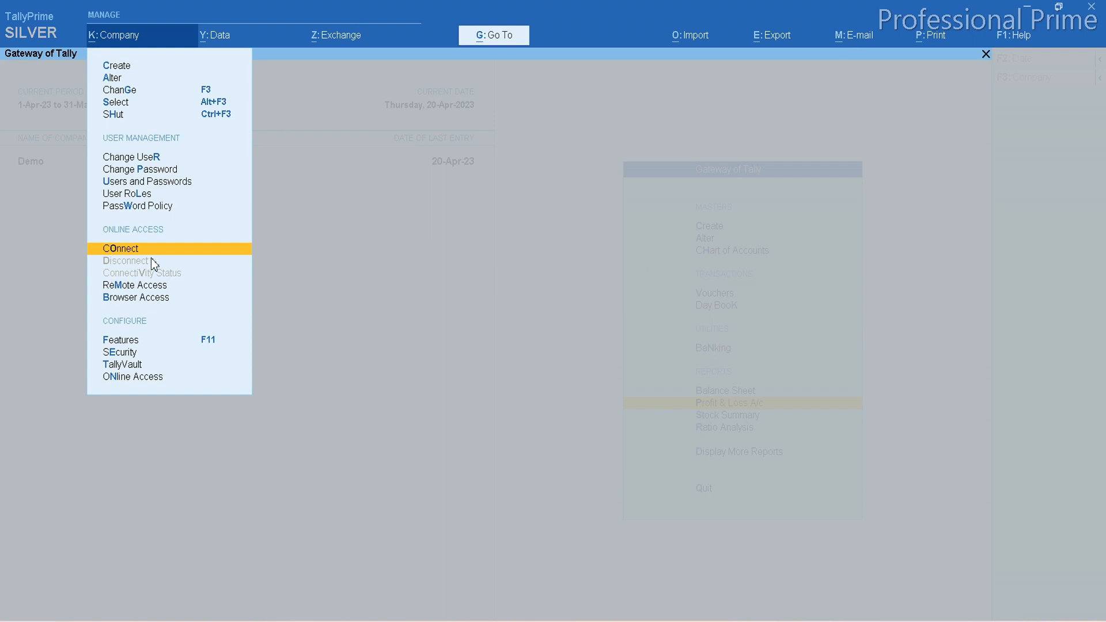
{"action": "key", "text": "Return"}
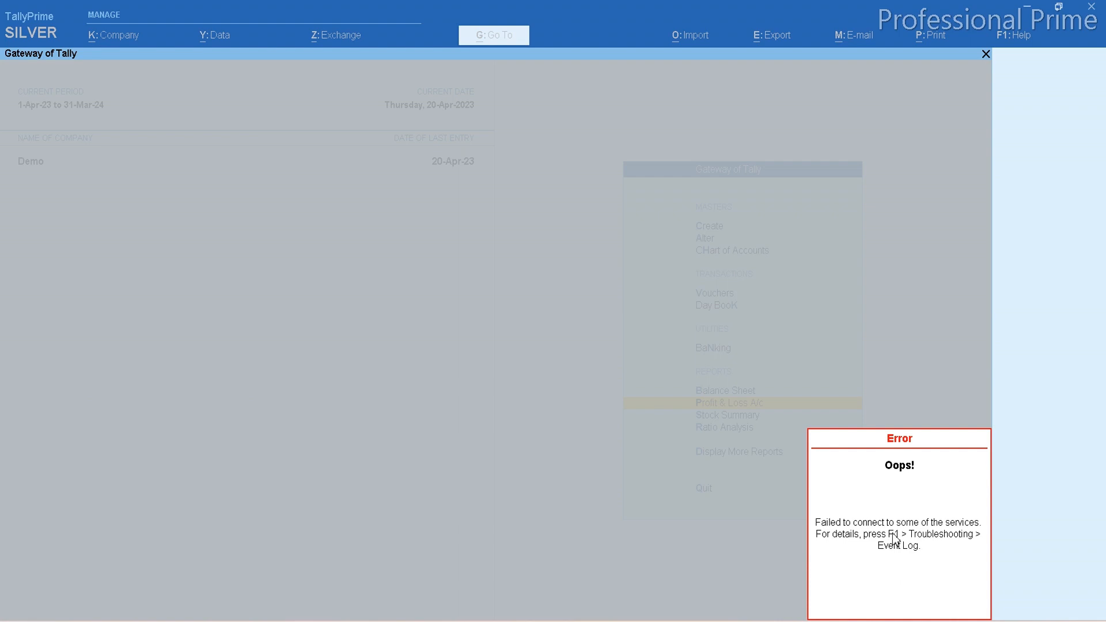
{"action": "left_click", "coordinate": [922, 557]}
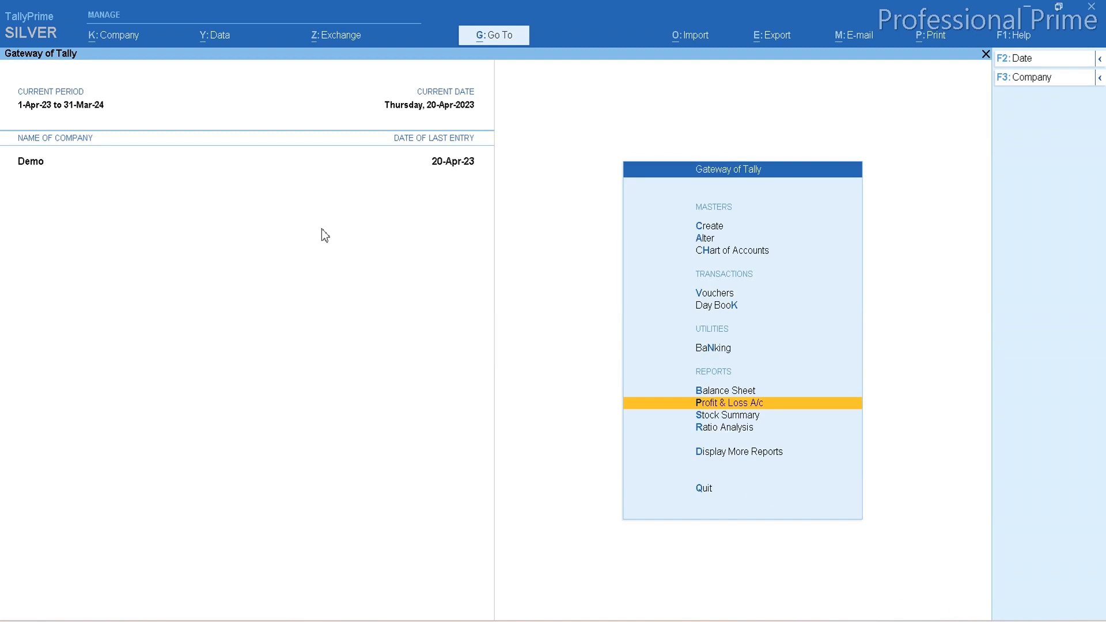
Connect the Demo company to the online access services again.
{"action": "left_click", "coordinate": [117, 37]}
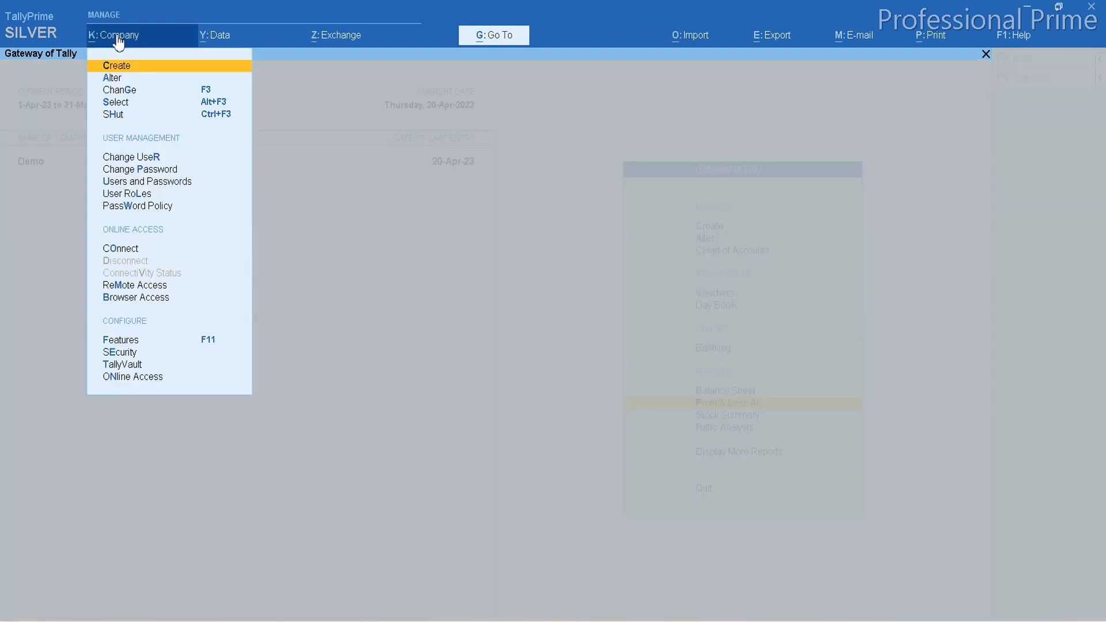
{"action": "key", "text": "Down"}
{"action": "key", "text": "Down"}
{"action": "key", "text": "Down"}
{"action": "key", "text": "Down"}
{"action": "key", "text": "Down"}
{"action": "key", "text": "Down"}
{"action": "key", "text": "Down"}
{"action": "key", "text": "Down"}
{"action": "key", "text": "Down"}
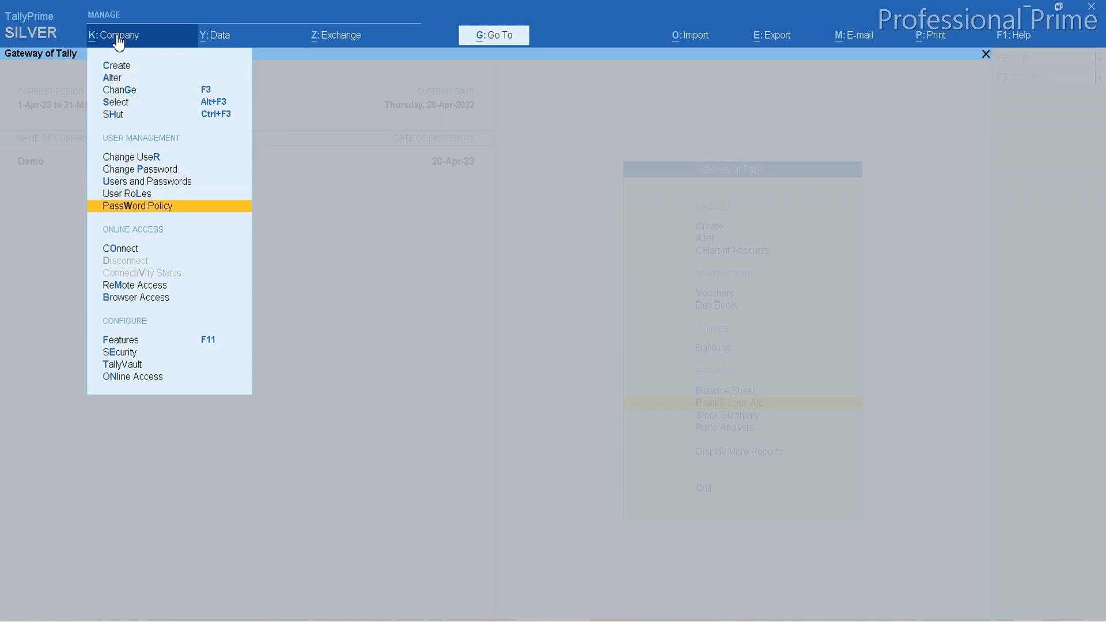
{"action": "key", "text": "Down"}
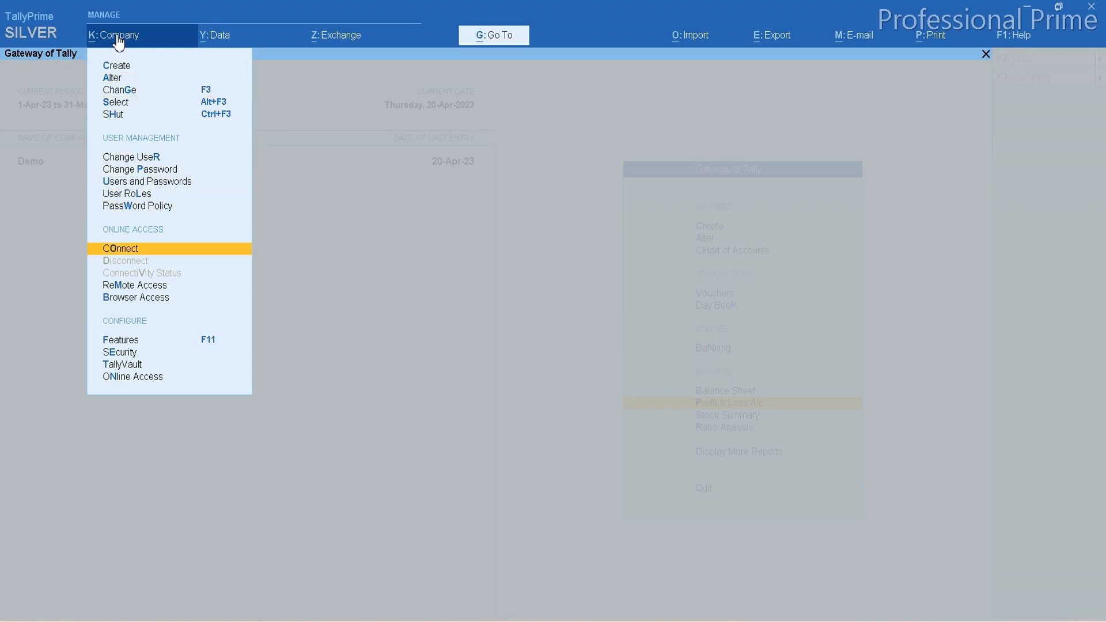
{"action": "key", "text": "Return"}
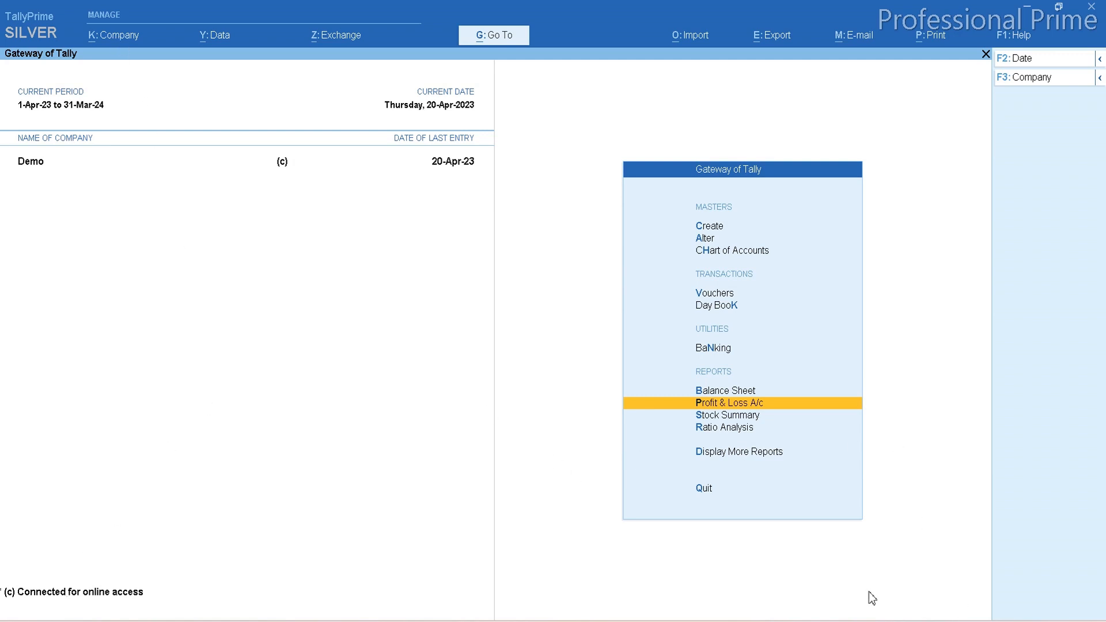
Check the company's Connectivity Status for browser access and Tally.NET Services, and close the report.
{"action": "left_click", "coordinate": [120, 42]}
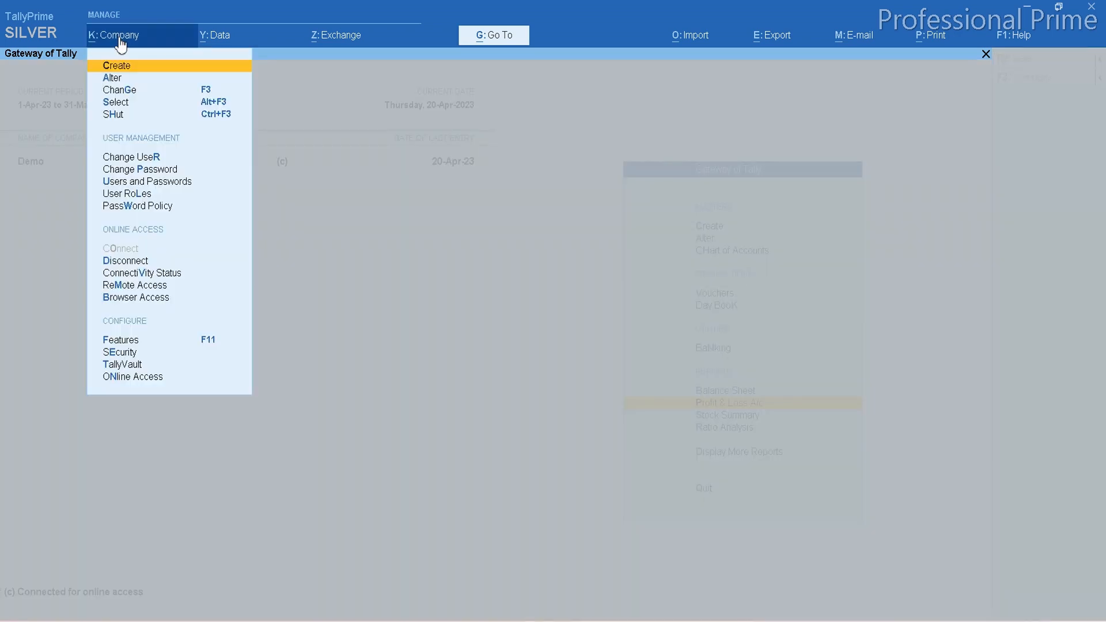
{"action": "key", "text": "Down"}
{"action": "key", "text": "Down"}
{"action": "key", "text": "Down"}
{"action": "key", "text": "Down"}
{"action": "key", "text": "Down"}
{"action": "key", "text": "Down"}
{"action": "key", "text": "Down"}
{"action": "key", "text": "Down"}
{"action": "key", "text": "Down"}
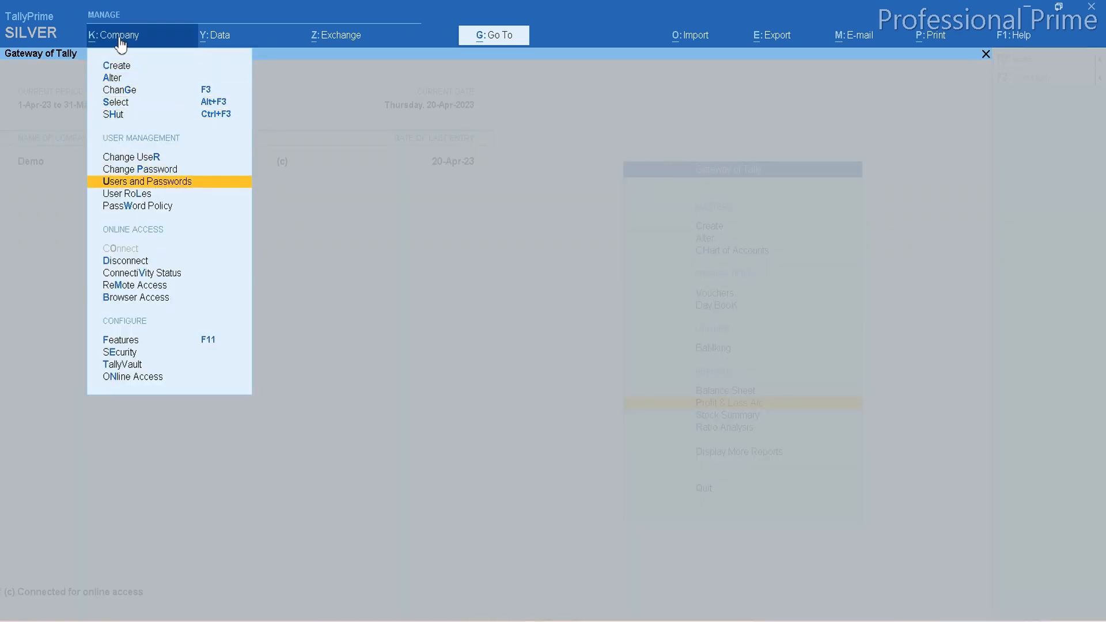
{"action": "key", "text": "Down"}
{"action": "key", "text": "Down"}
{"action": "key", "text": "Up"}
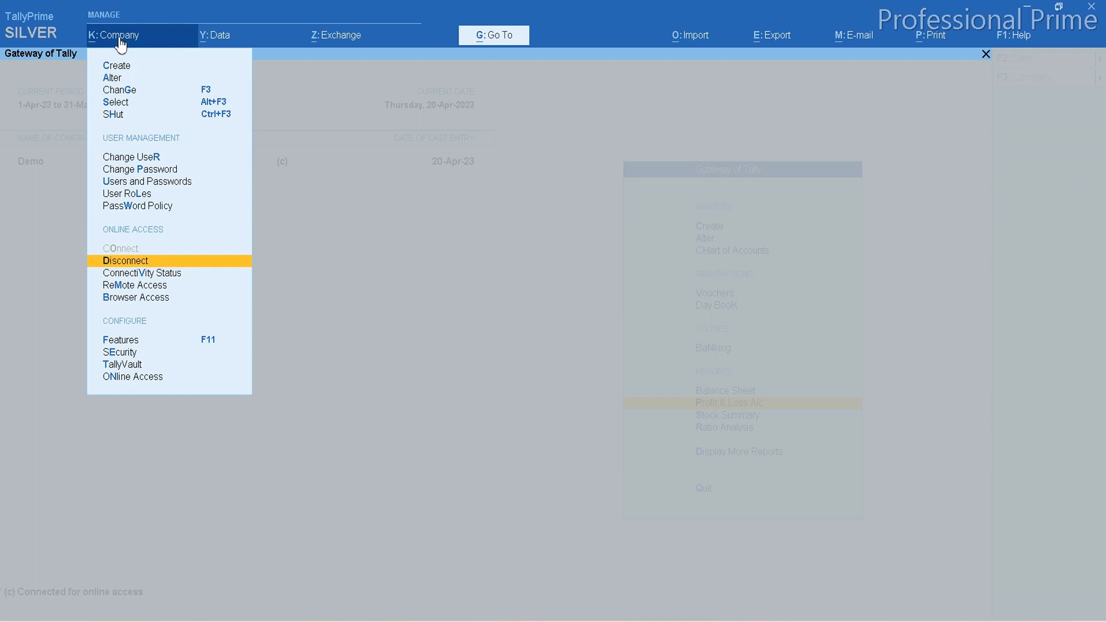
{"action": "key", "text": "Down"}
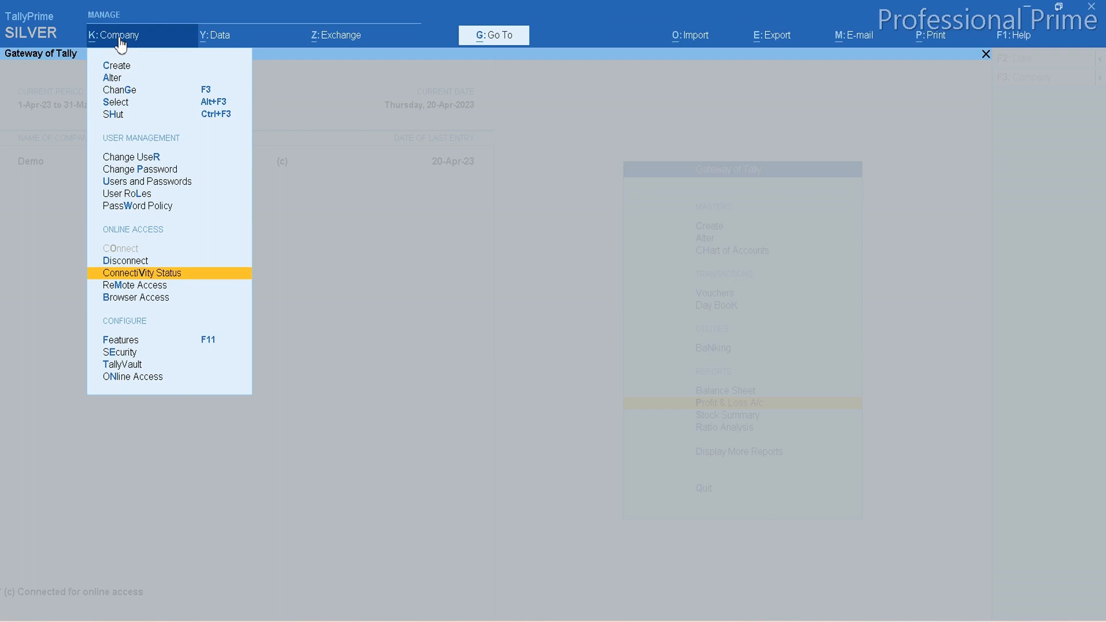
{"action": "key", "text": "Return"}
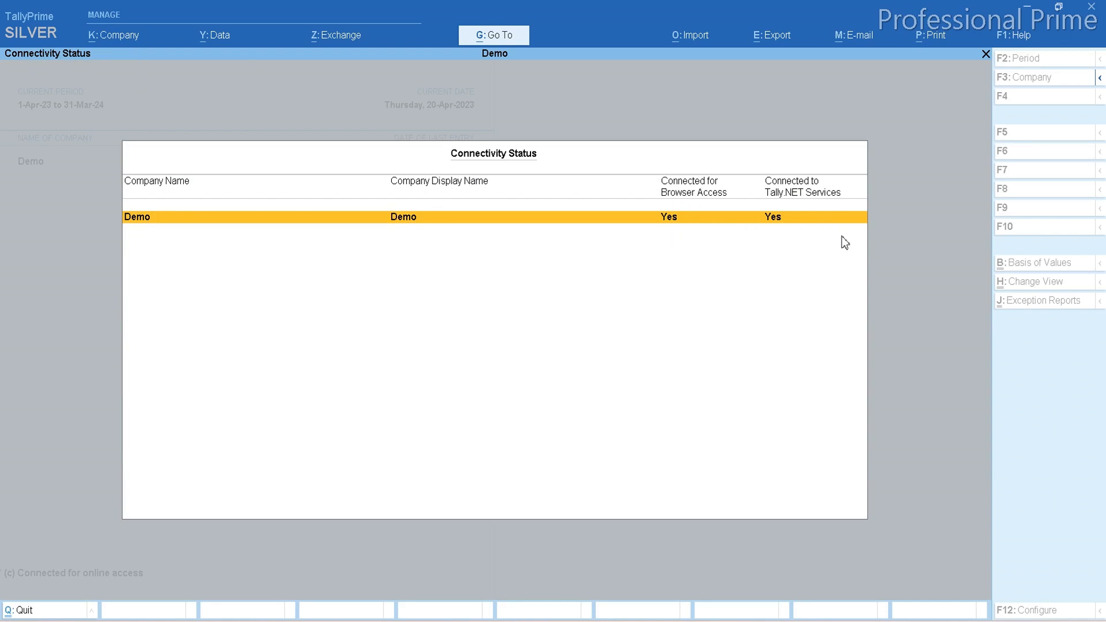
{"action": "key", "text": "Escape"}
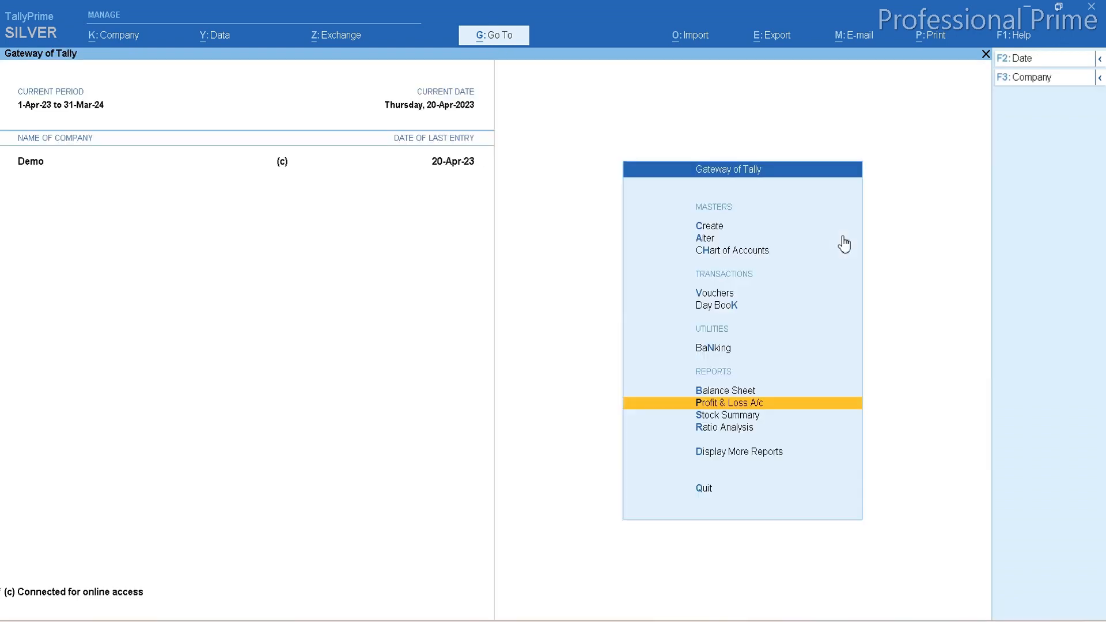
{"action": "left_click", "coordinate": [133, 37]}
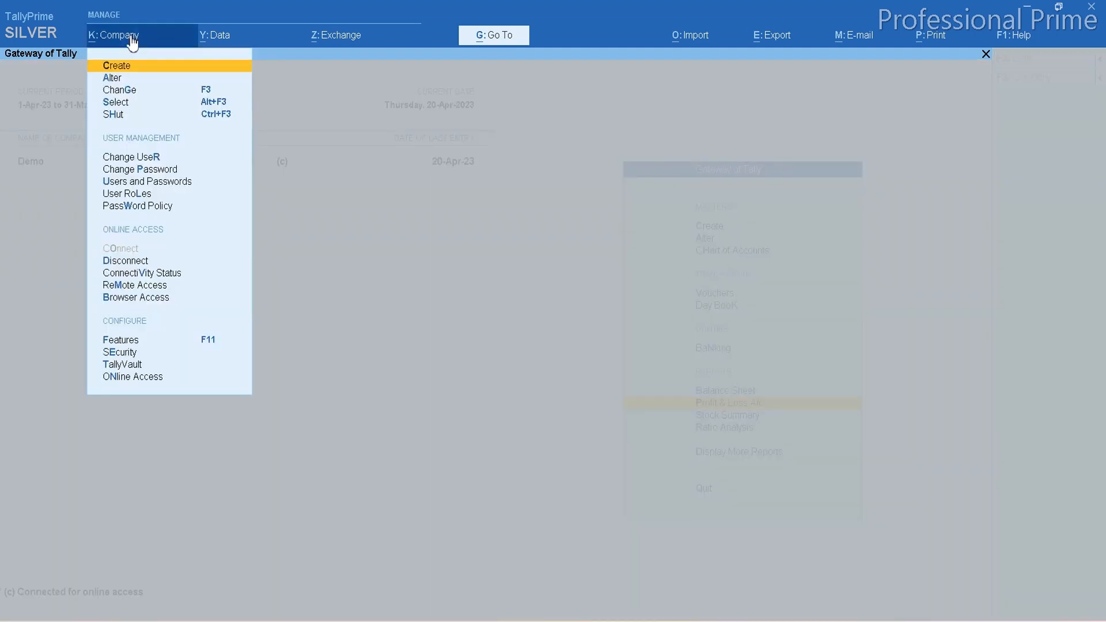
{"action": "key", "text": "Down"}
{"action": "key", "text": "Down"}
{"action": "key", "text": "Down"}
{"action": "key", "text": "Down"}
{"action": "key", "text": "Down"}
{"action": "key", "text": "Down"}
{"action": "key", "text": "Down"}
{"action": "key", "text": "Down"}
{"action": "key", "text": "Down"}
{"action": "key", "text": "Down"}
{"action": "key", "text": "Down"}
{"action": "key", "text": "Down"}
{"action": "key", "text": "Down"}
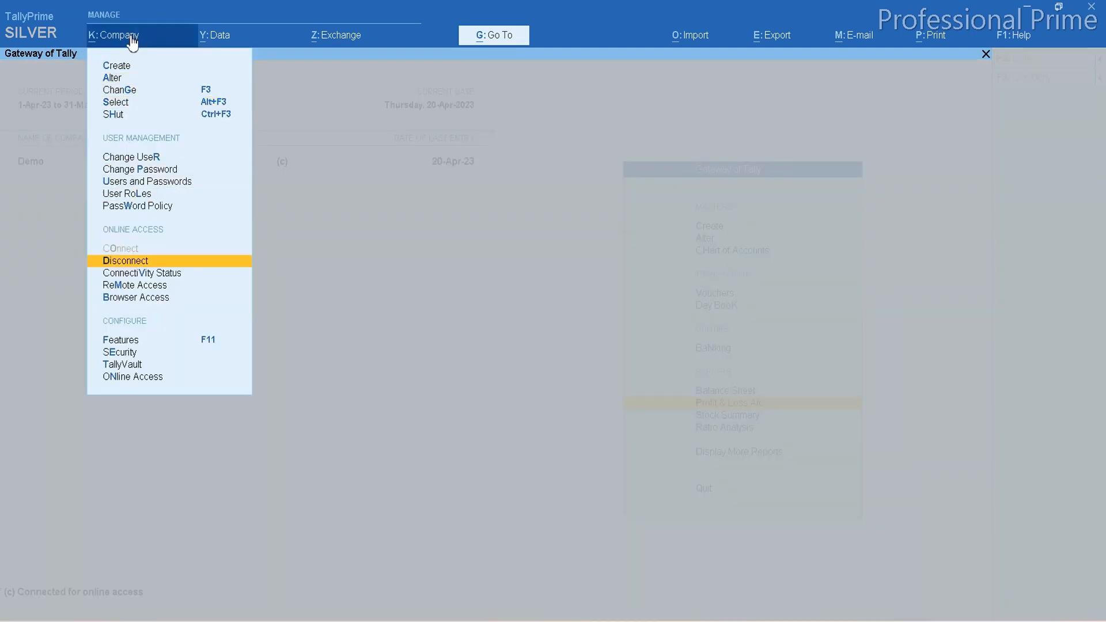
{"action": "key", "text": "Down"}
{"action": "key", "text": "Down"}
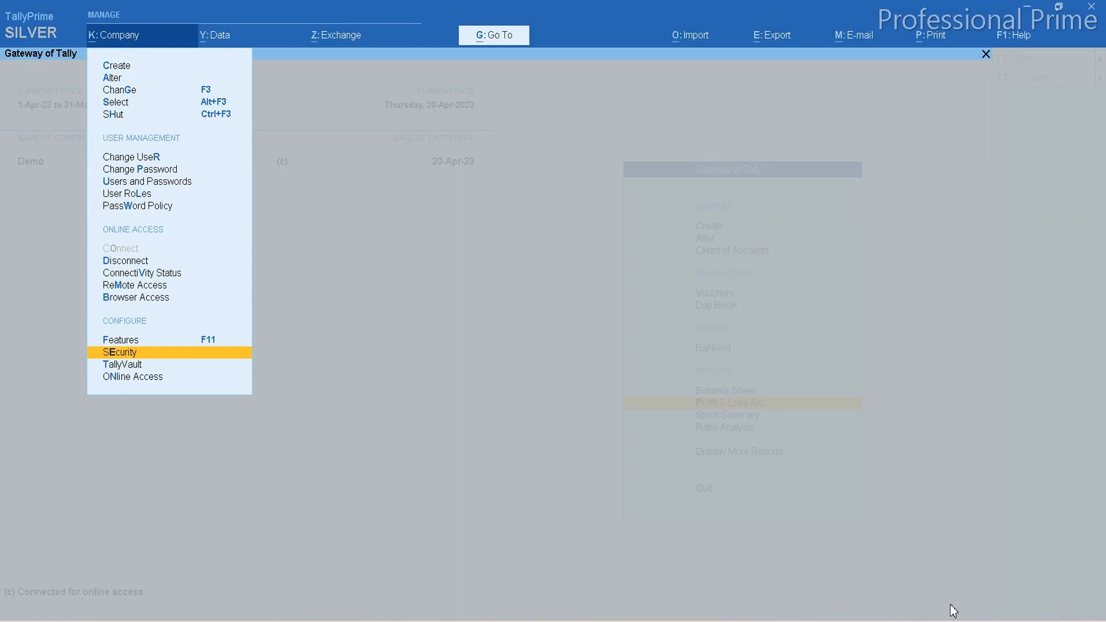
{"action": "key", "text": "Escape"}
In the company's security settings, choose the existing Tally.NET user's e-mail ID for browser access, accept the security level override, and save.
{"action": "left_click", "coordinate": [112, 41]}
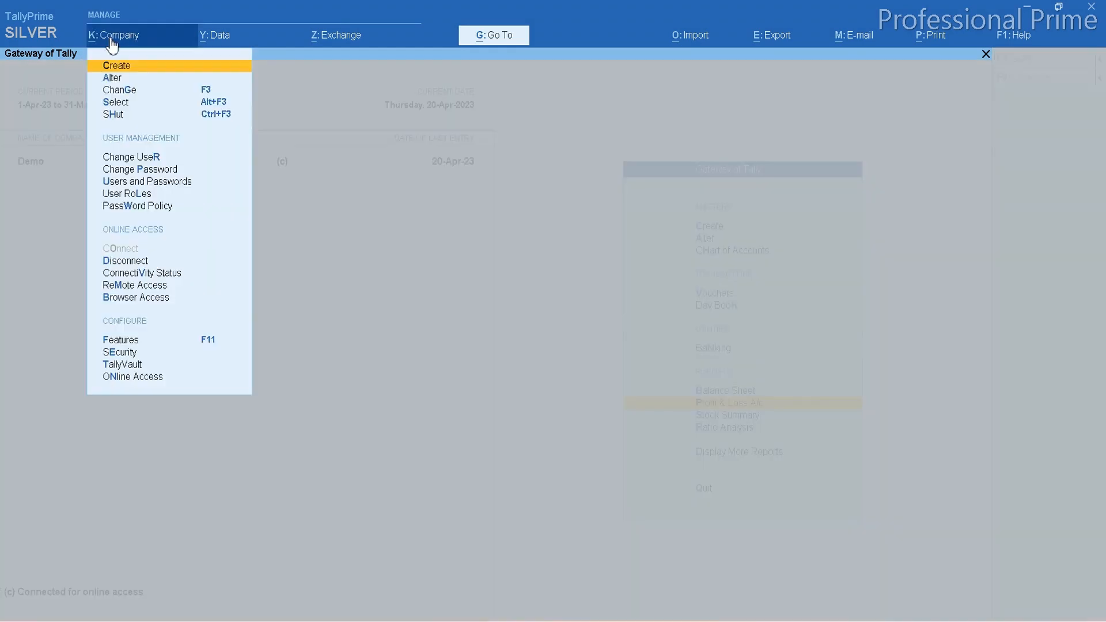
{"action": "key", "text": "Down"}
{"action": "key", "text": "Down"}
{"action": "key", "text": "Down"}
{"action": "key", "text": "Down"}
{"action": "key", "text": "Down"}
{"action": "key", "text": "Down"}
{"action": "key", "text": "Down"}
{"action": "key", "text": "Down"}
{"action": "key", "text": "Down"}
{"action": "key", "text": "Down"}
{"action": "key", "text": "Down"}
{"action": "key", "text": "Down"}
{"action": "key", "text": "Down"}
{"action": "key", "text": "Down"}
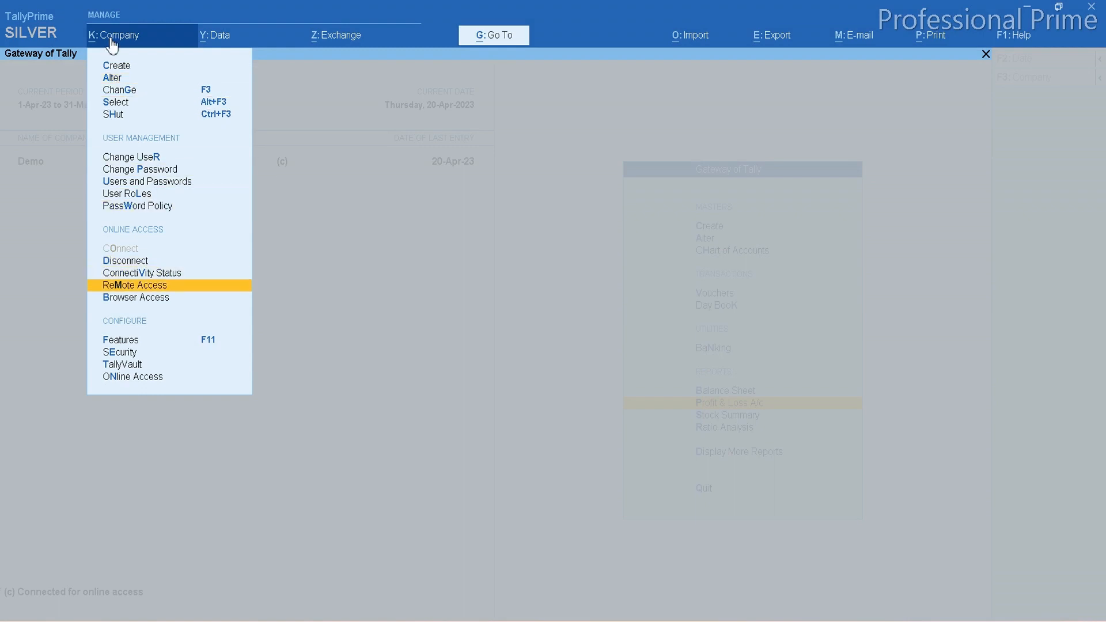
{"action": "key", "text": "Down"}
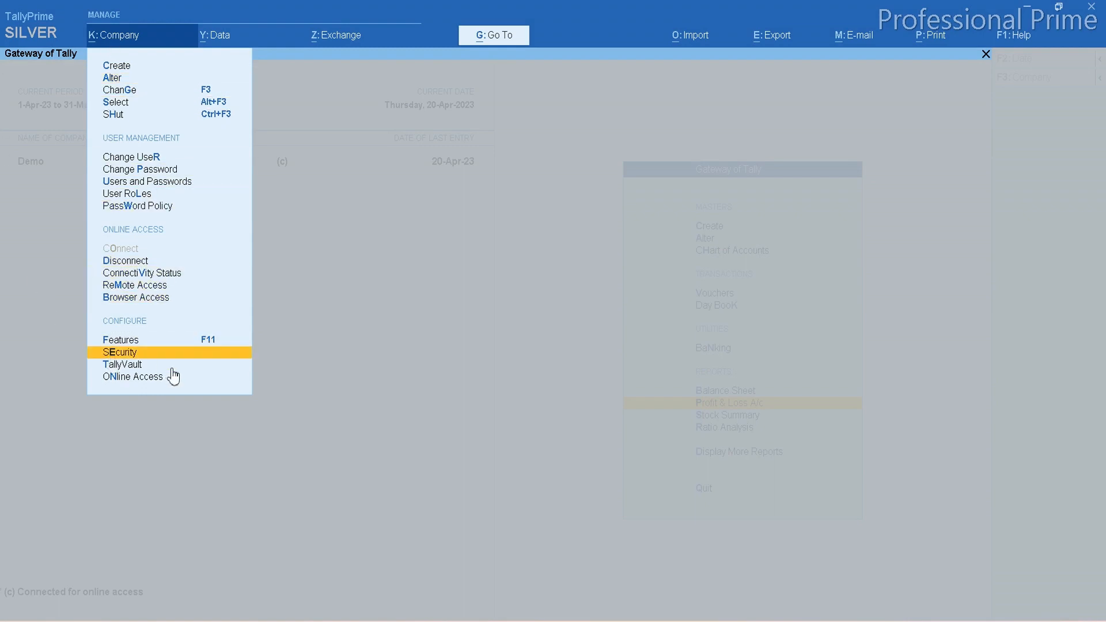
{"action": "key", "text": "Return"}
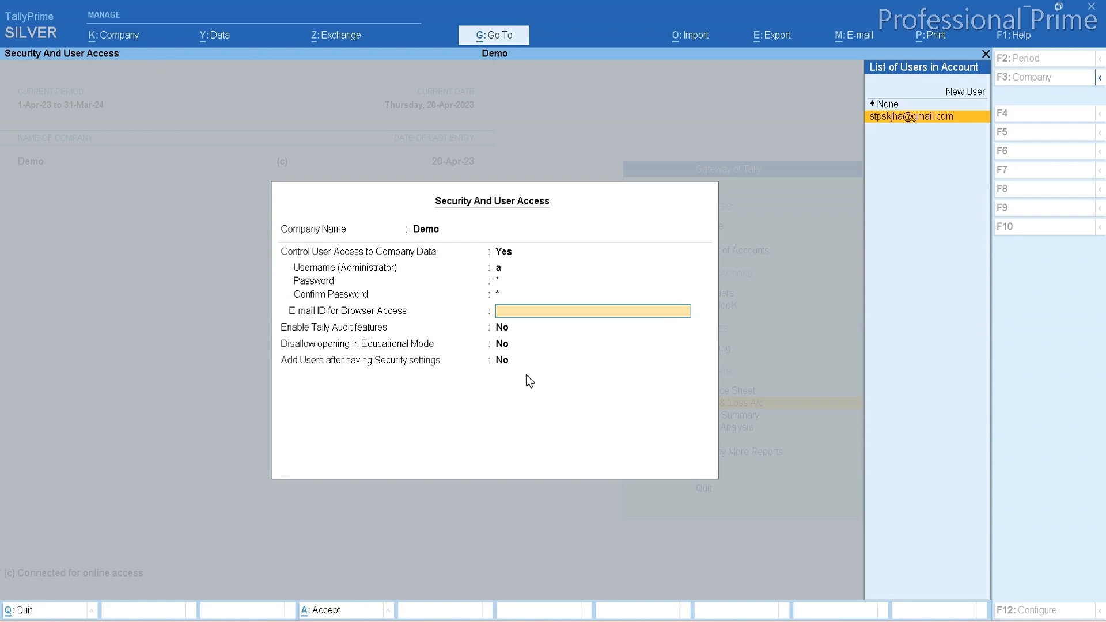
{"action": "key", "text": "Return"}
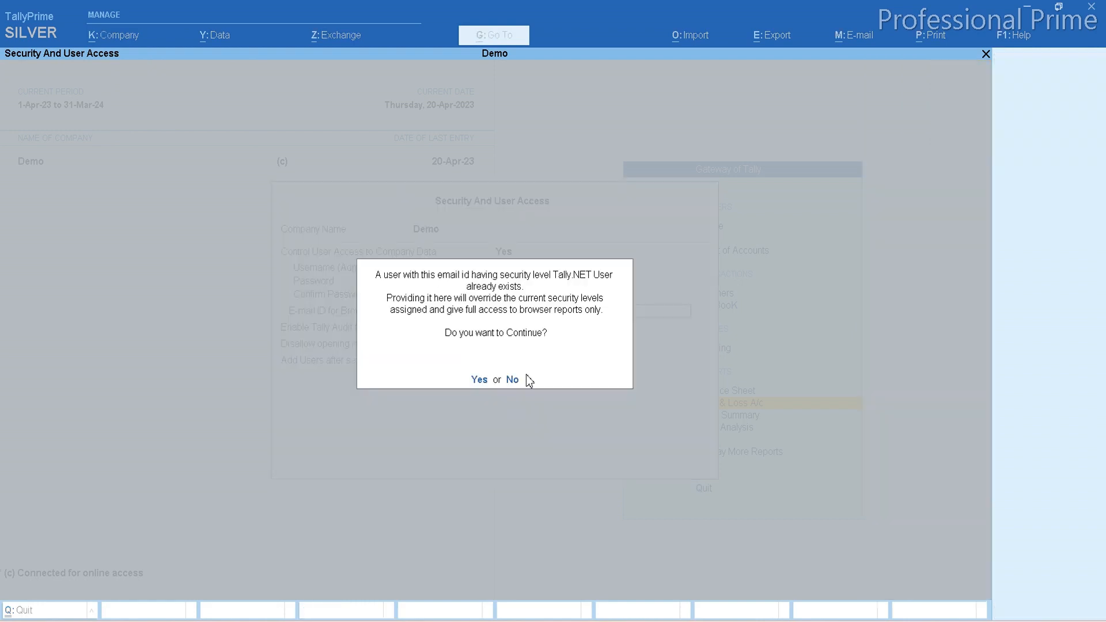
{"action": "key", "text": "y"}
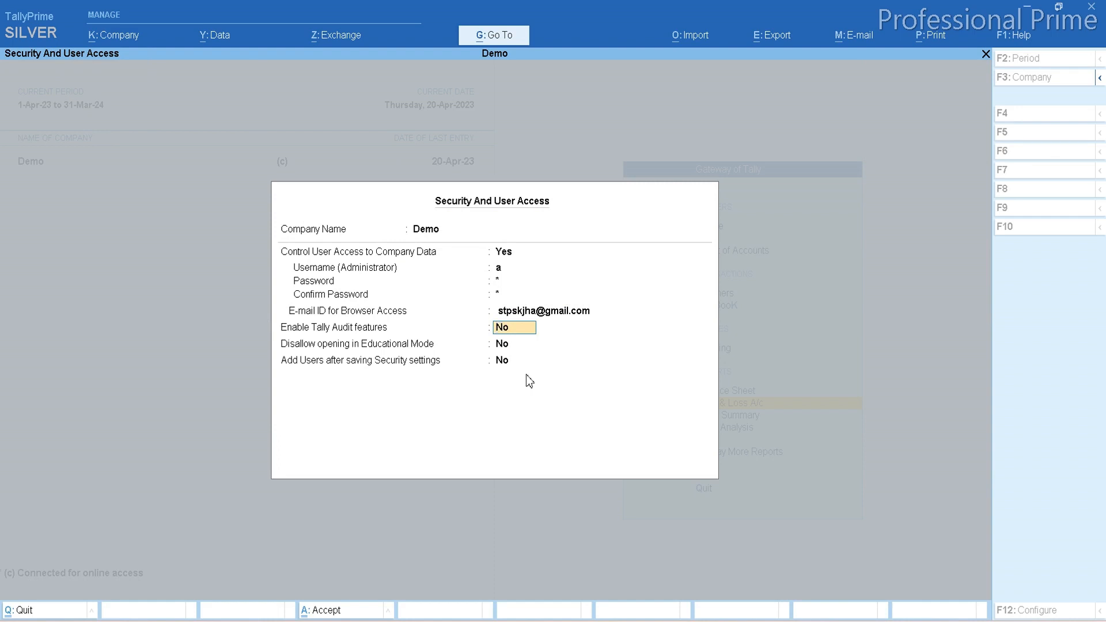
{"action": "key", "text": "ctrl"}
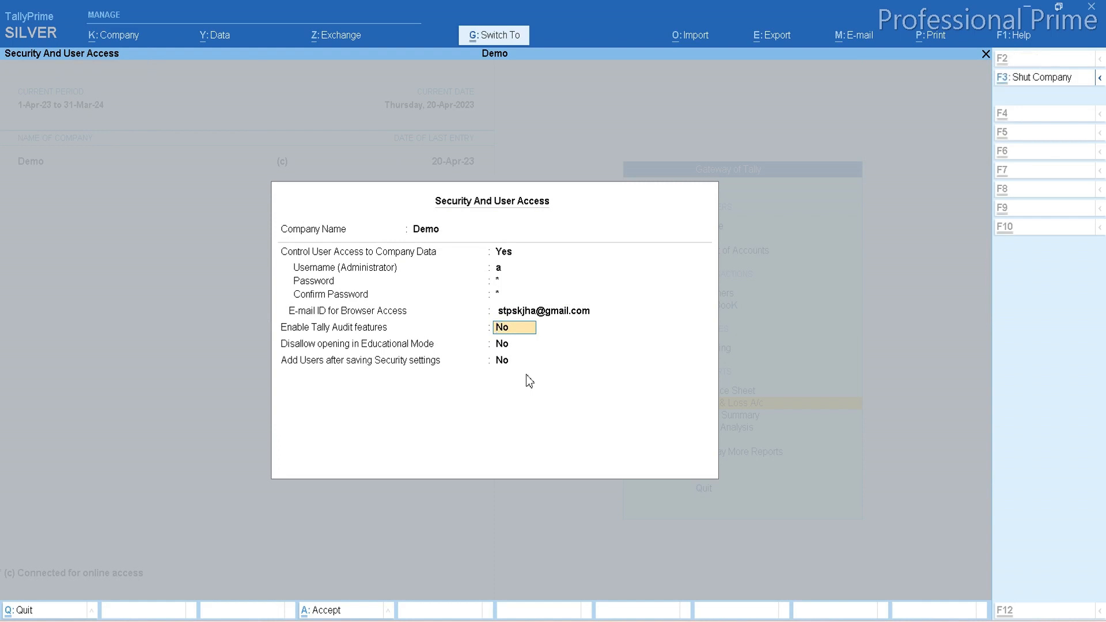
{"action": "key", "text": "ctrl+a"}
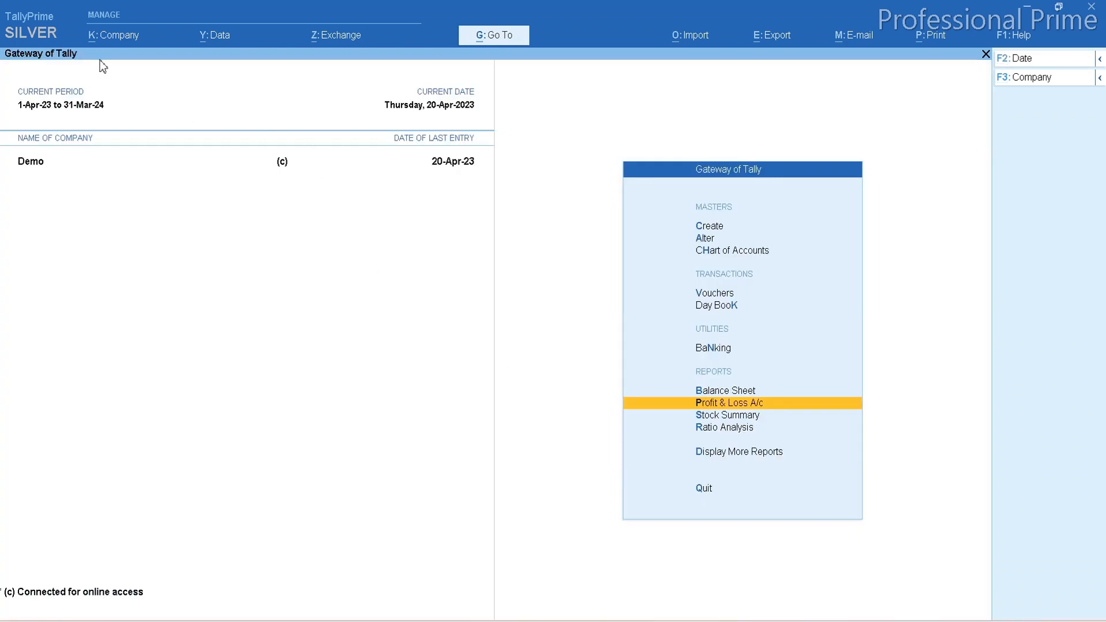
Open Browser Access for the connected Demo company to reach the Tally login page.
{"action": "left_click", "coordinate": [111, 36]}
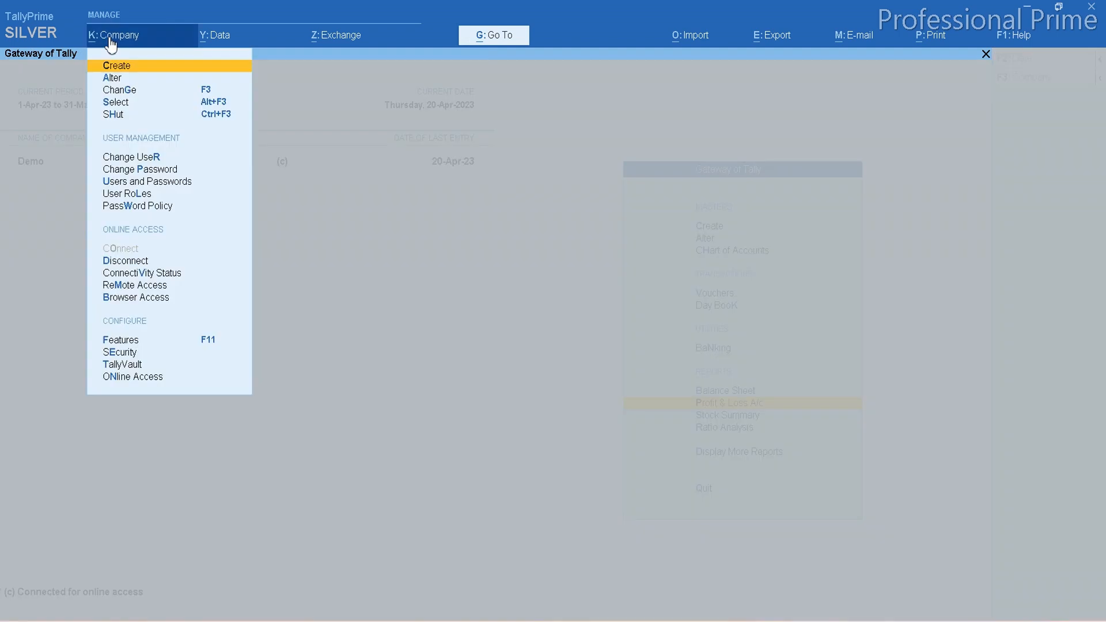
{"action": "key", "text": "Down"}
{"action": "key", "text": "Down"}
{"action": "key", "text": "Down"}
{"action": "key", "text": "Down"}
{"action": "key", "text": "Down"}
{"action": "key", "text": "Down"}
{"action": "key", "text": "Down"}
{"action": "key", "text": "Down"}
{"action": "key", "text": "Down"}
{"action": "key", "text": "Down"}
{"action": "key", "text": "Down"}
{"action": "key", "text": "Down"}
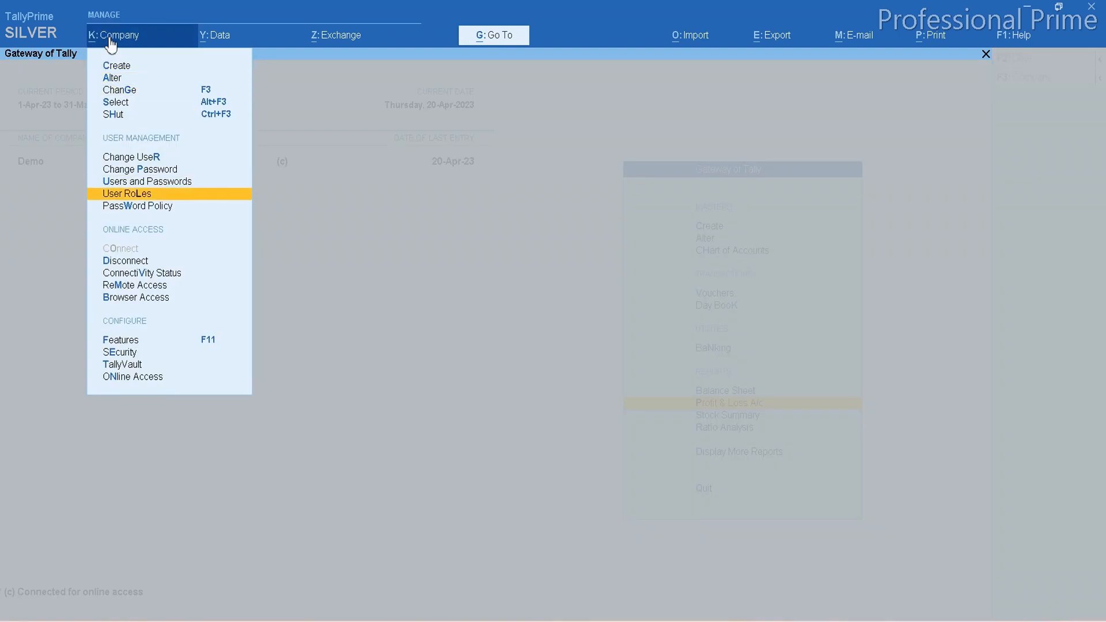
{"action": "key", "text": "Down"}
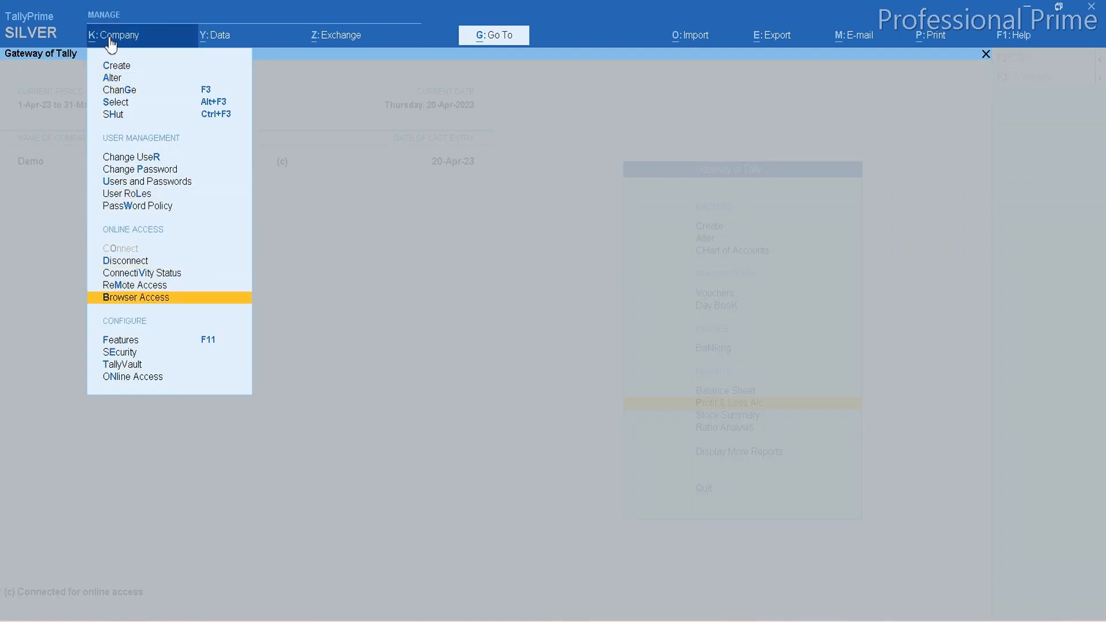
{"action": "key", "text": "Up"}
{"action": "key", "text": "Down"}
{"action": "key", "text": "Up"}
{"action": "key", "text": "Down"}
{"action": "key", "text": "Return"}
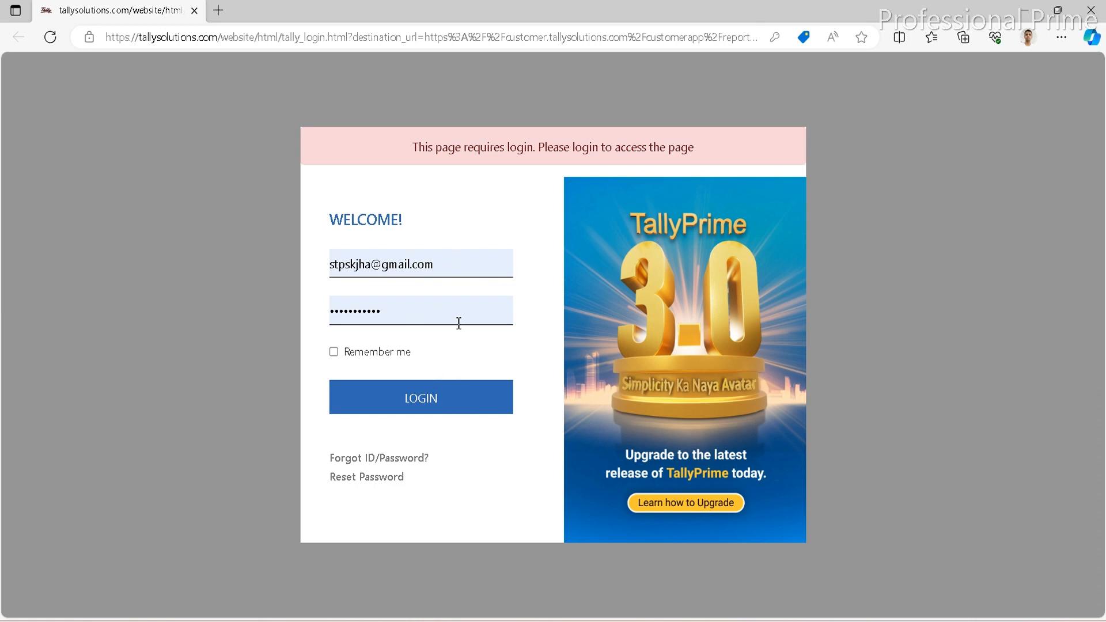
Log in to the Tally portal with the filled-in credentials, choose the first customer account, and open the Demo company's reports.
{"action": "left_click", "coordinate": [430, 407]}
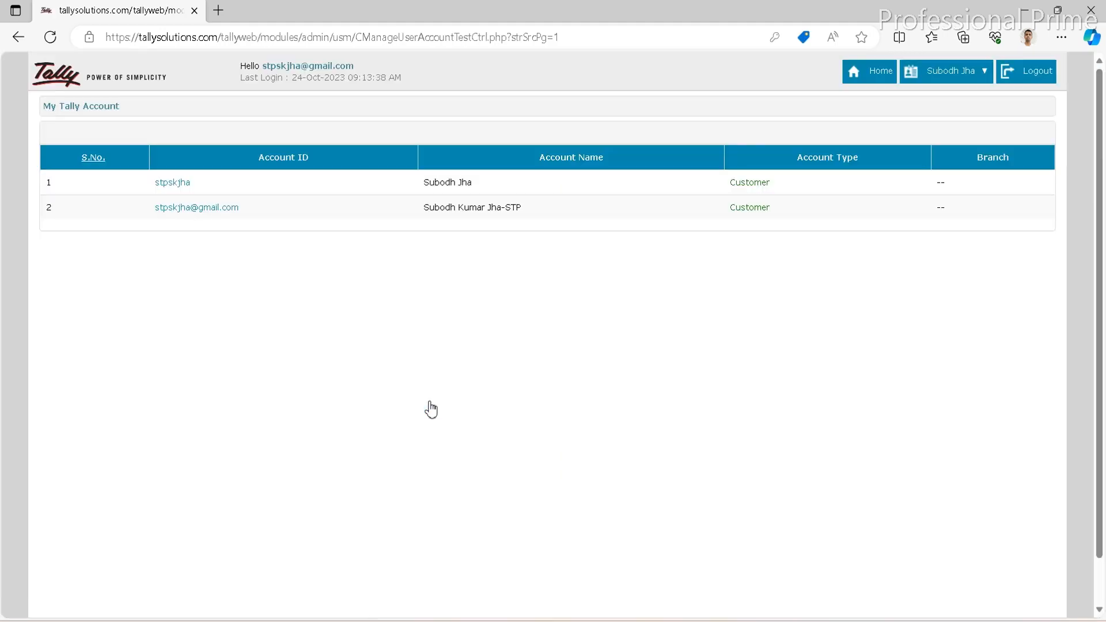
{"action": "left_click", "coordinate": [172, 183]}
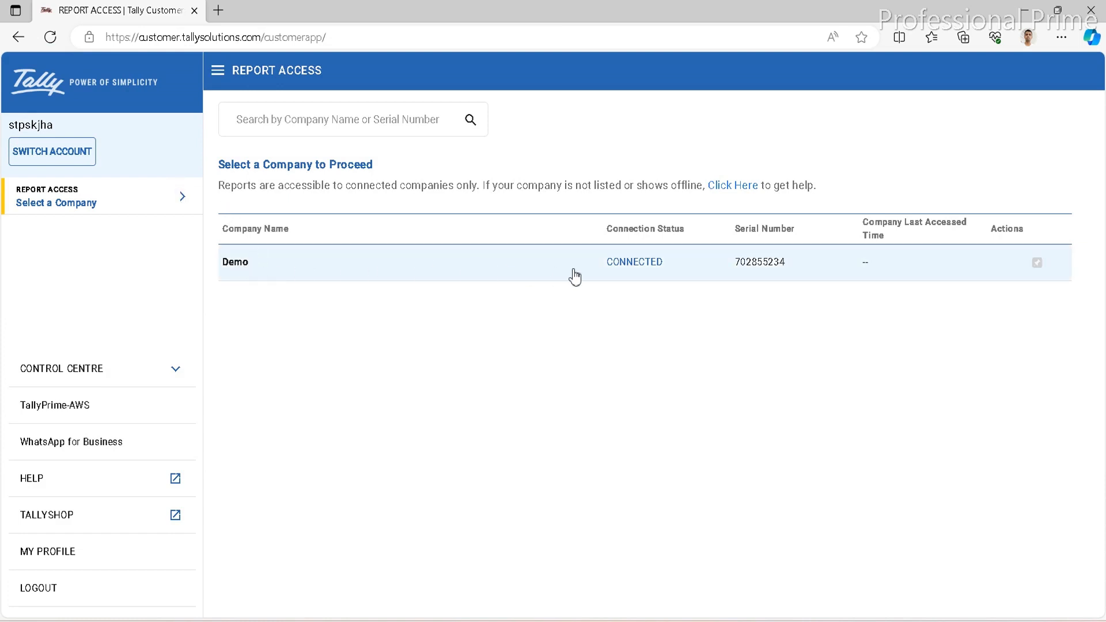
{"action": "left_click", "coordinate": [643, 263]}
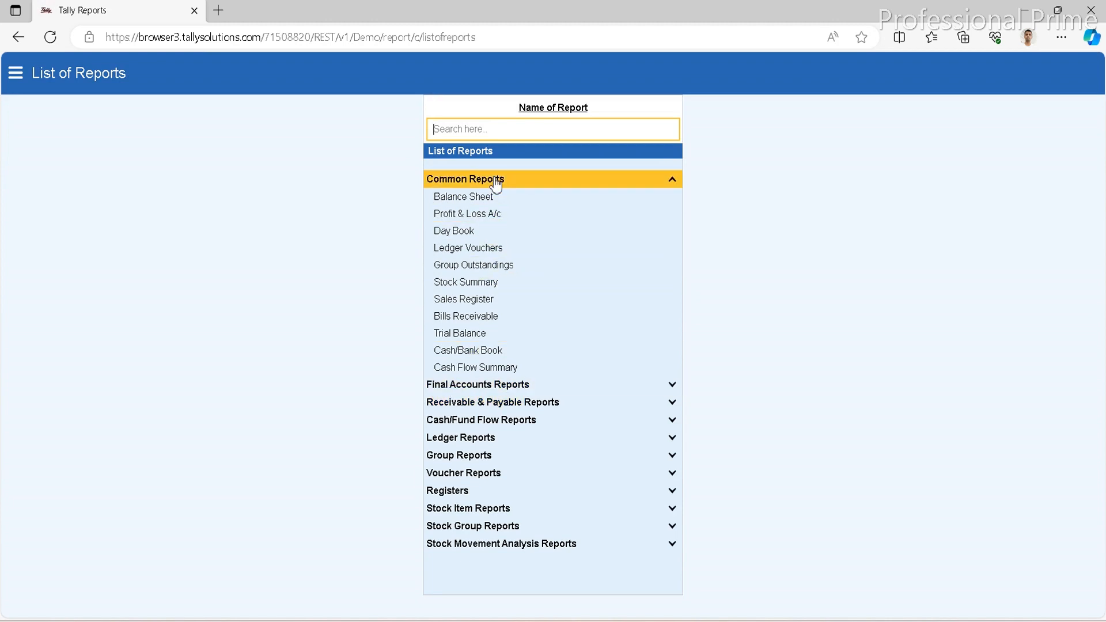
View the Balance Sheet, check its period options without changing them, and return to the list of reports.
{"action": "left_click", "coordinate": [480, 199]}
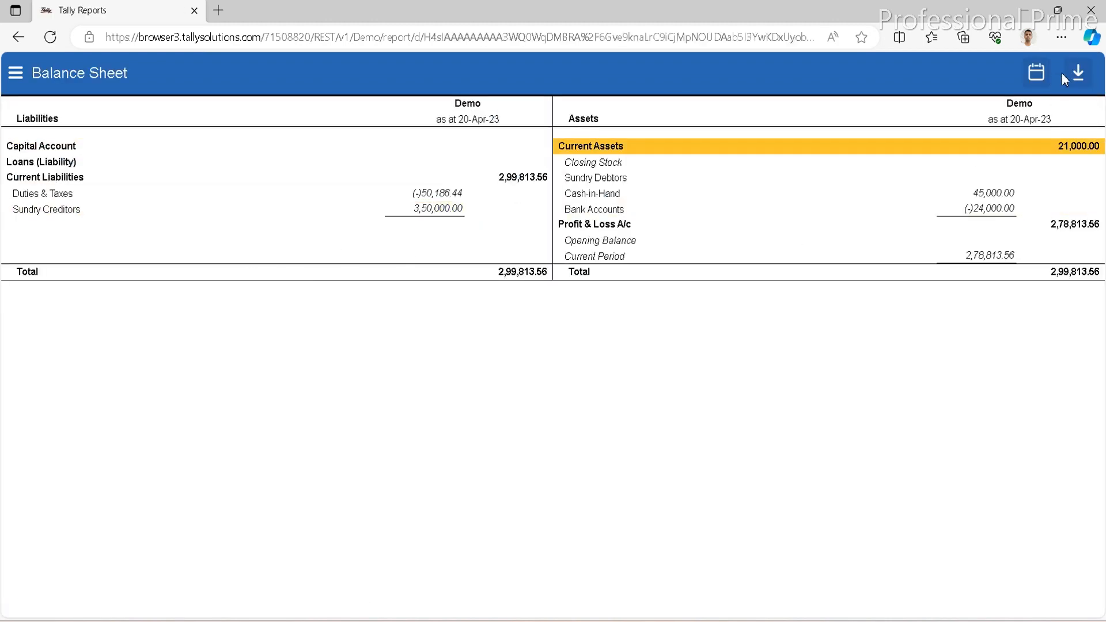
{"action": "left_click", "coordinate": [1026, 75]}
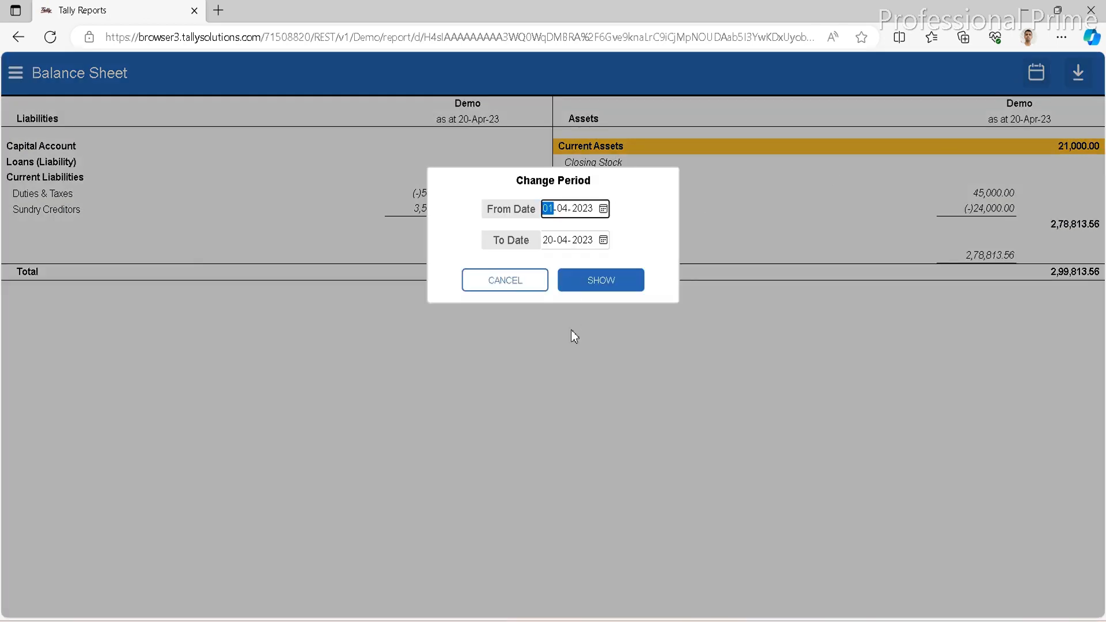
{"action": "left_click", "coordinate": [512, 278]}
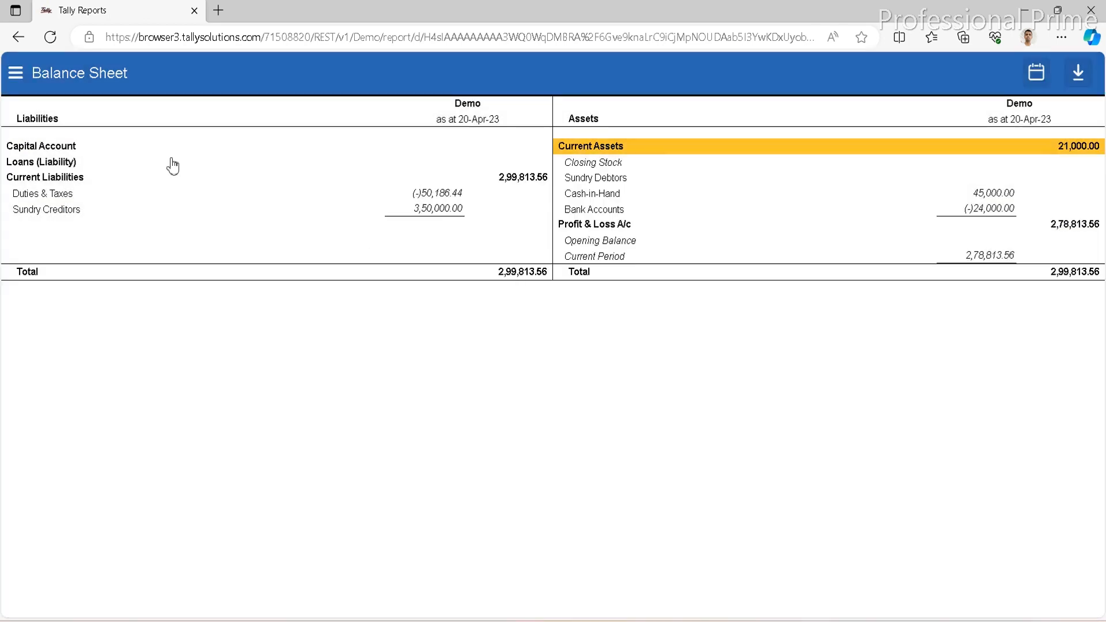
{"action": "left_click", "coordinate": [17, 38]}
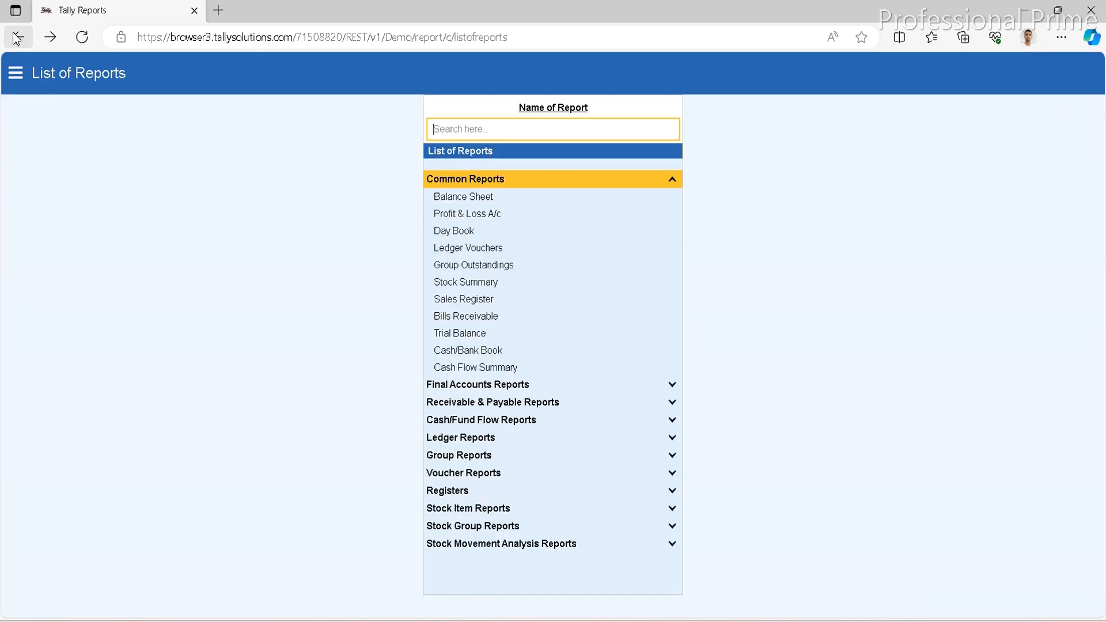
View the Profit & Loss A/c, check its period options without changing them, and return to the list of reports.
{"action": "left_click", "coordinate": [464, 217]}
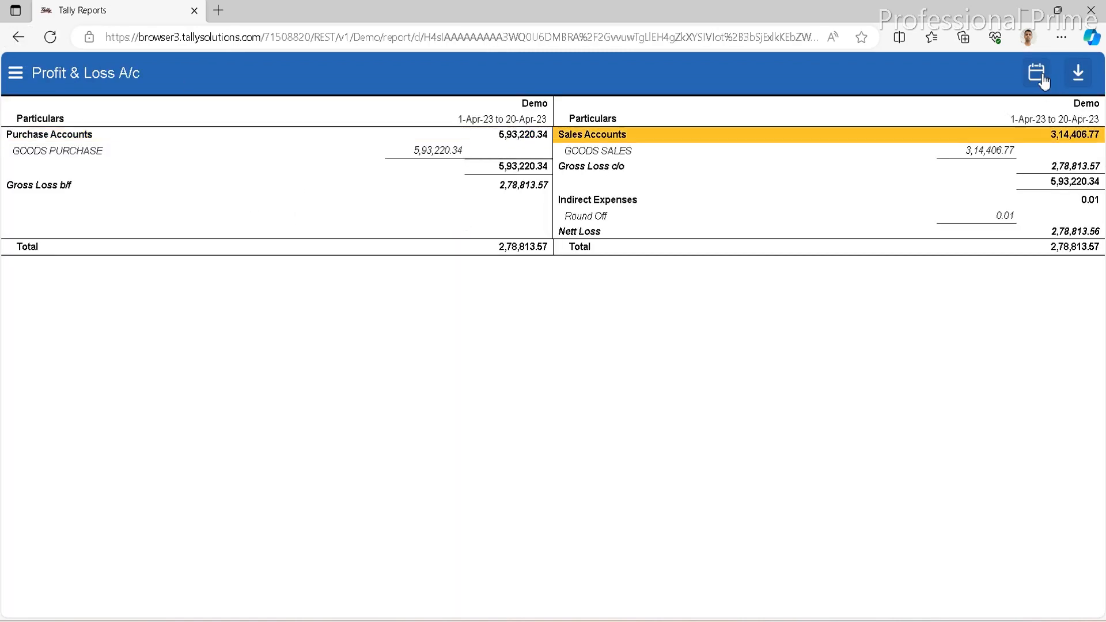
{"action": "left_click", "coordinate": [1037, 73]}
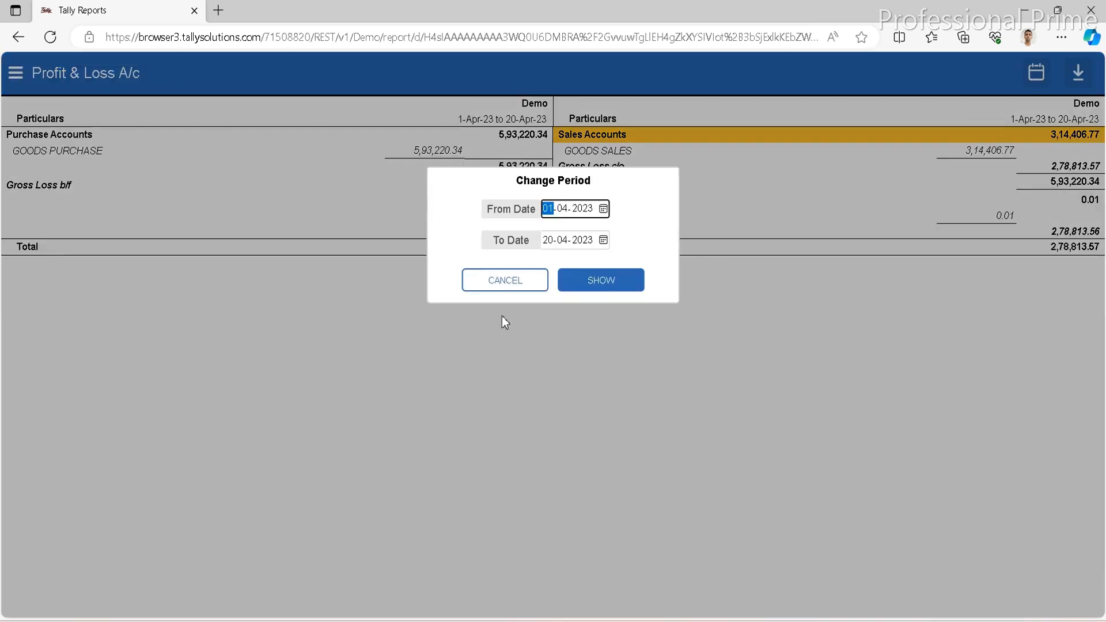
{"action": "left_click", "coordinate": [503, 288]}
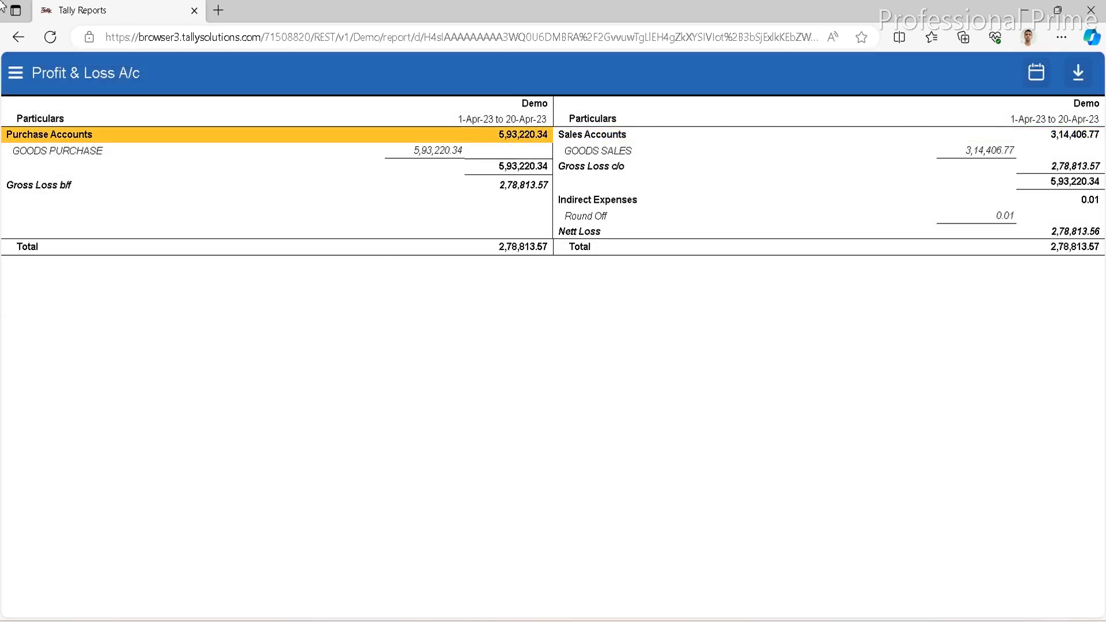
{"action": "left_click", "coordinate": [18, 37]}
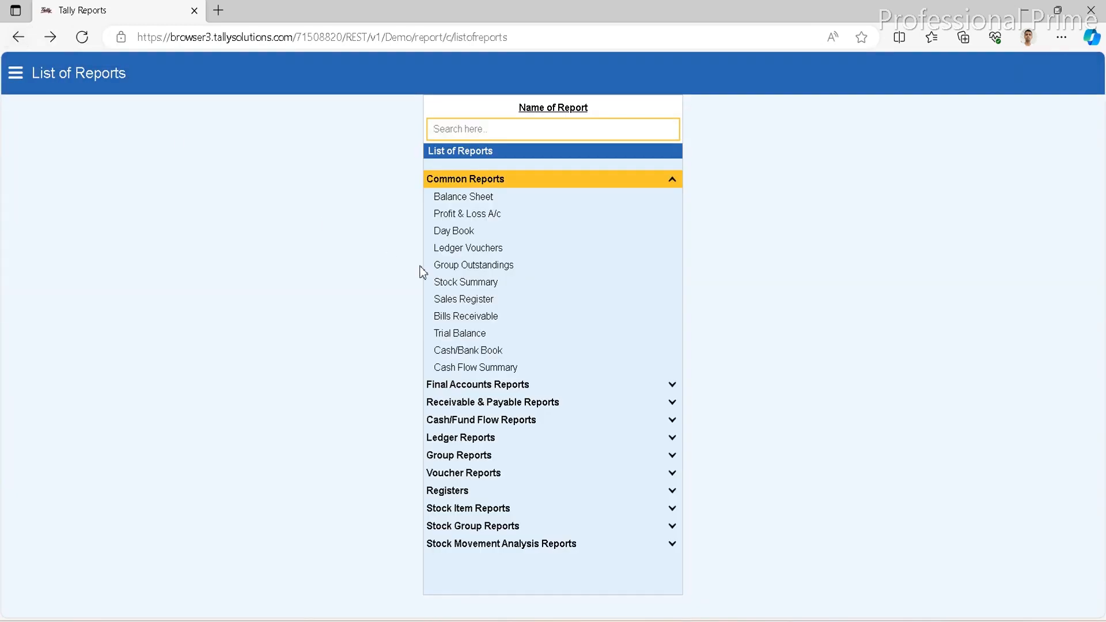
Open the Ledger Vouchers report for the ABC DEBTORS ledger.
{"action": "key", "text": "Down"}
{"action": "key", "text": "Down"}
{"action": "key", "text": "Down"}
{"action": "key", "text": "Down"}
{"action": "key", "text": "Return"}
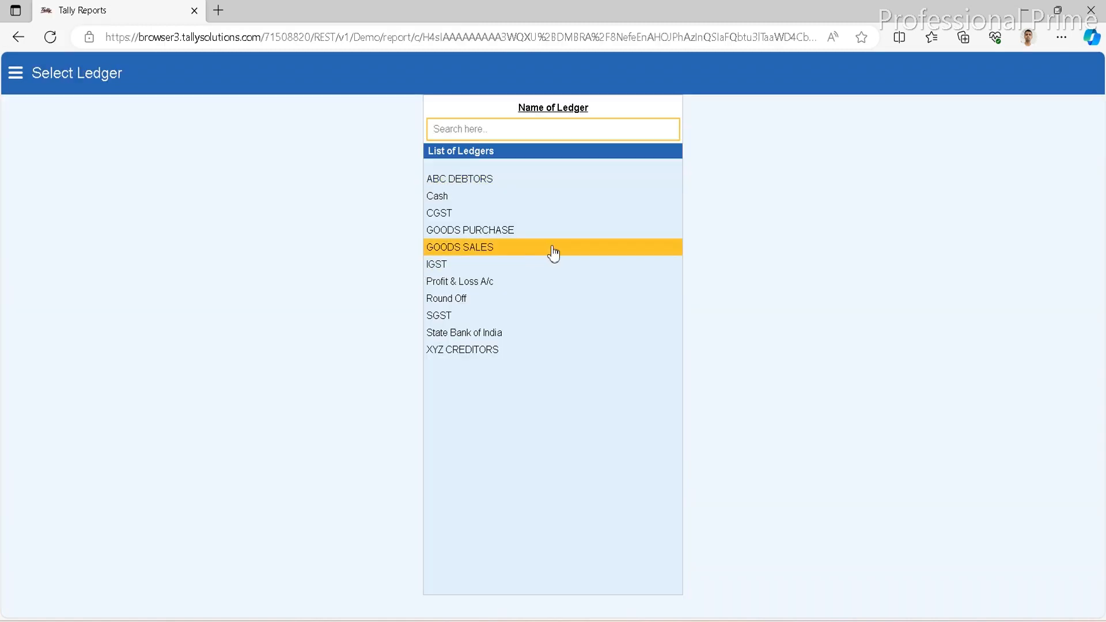
{"action": "key", "text": "Up"}
{"action": "key", "text": "Up"}
{"action": "key", "text": "Up"}
{"action": "key", "text": "Up"}
{"action": "key", "text": "Return"}
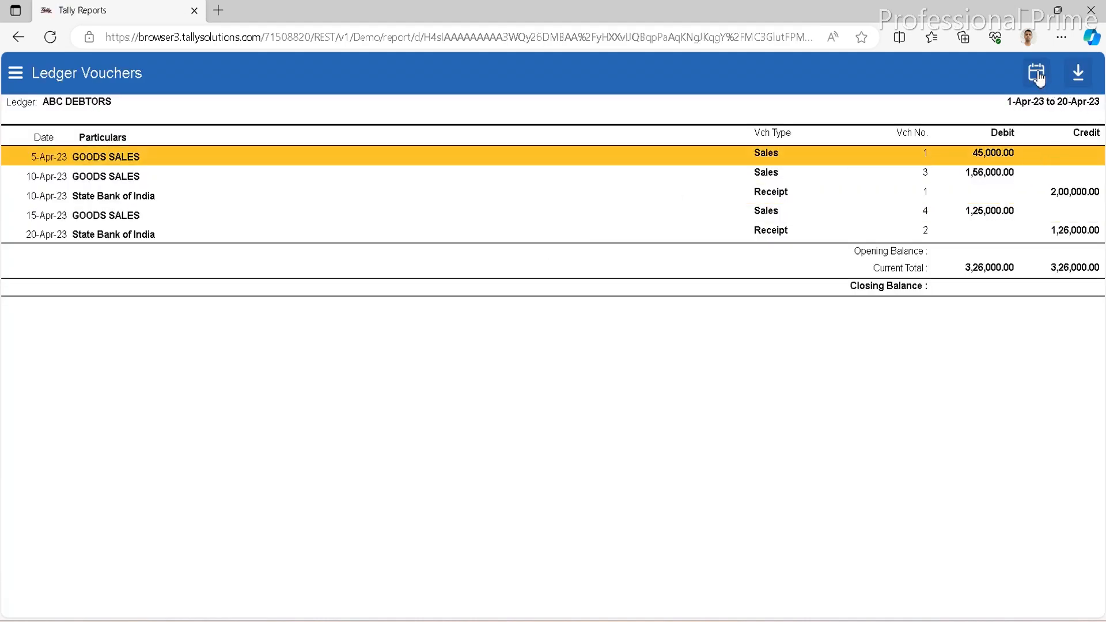
Check the download formats offered for the ABC DEBTORS ledger report and return to the list of ledgers.
{"action": "left_click", "coordinate": [1080, 78]}
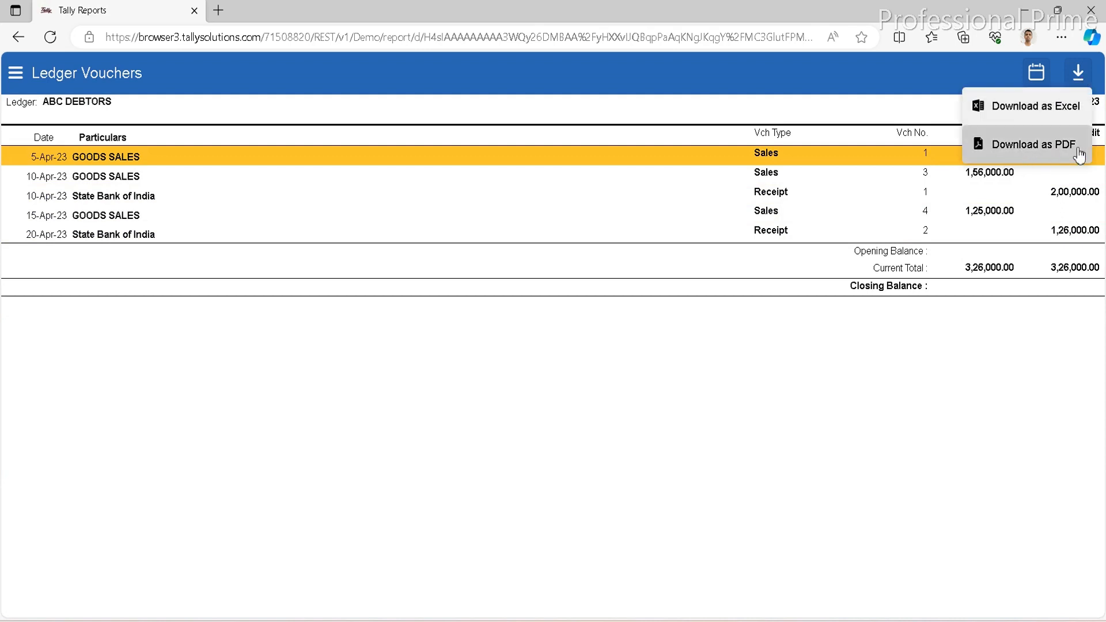
{"action": "left_click", "coordinate": [687, 373]}
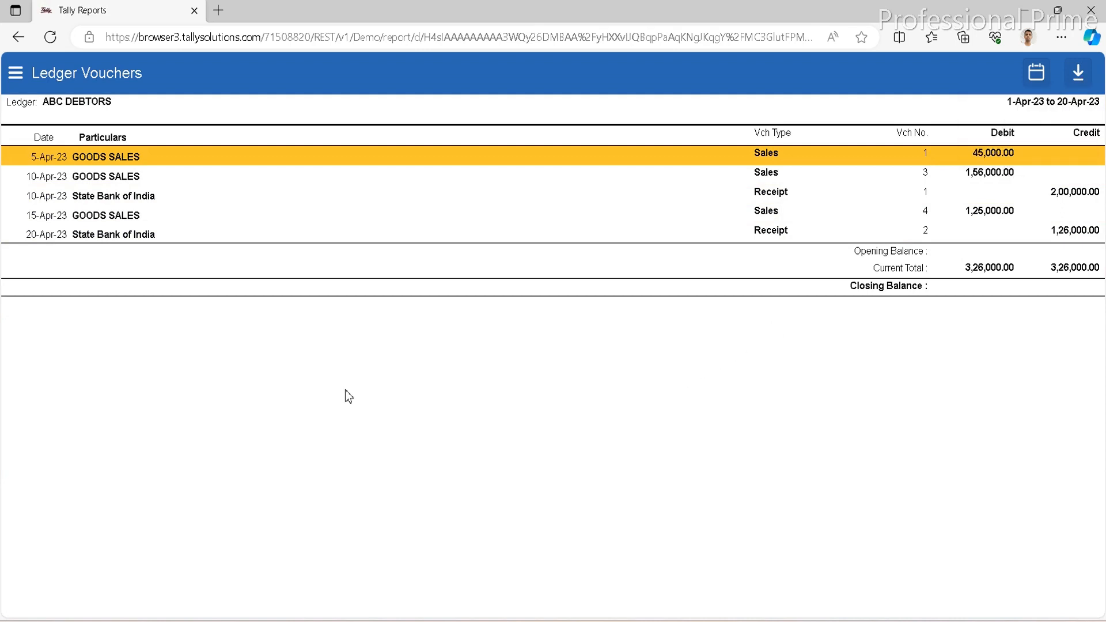
{"action": "left_click", "coordinate": [1070, 233]}
{"action": "left_click", "coordinate": [19, 38]}
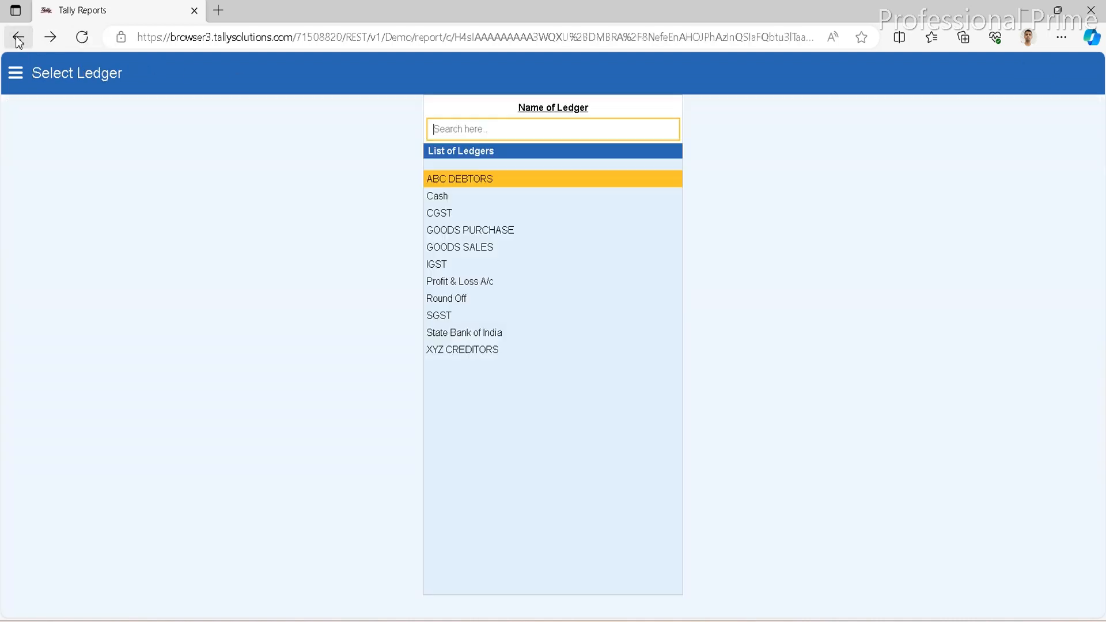
View the State Bank of India ledger vouchers, look through the entries, and return to the list of ledgers.
{"action": "key", "text": "Down"}
{"action": "key", "text": "Down"}
{"action": "key", "text": "Down"}
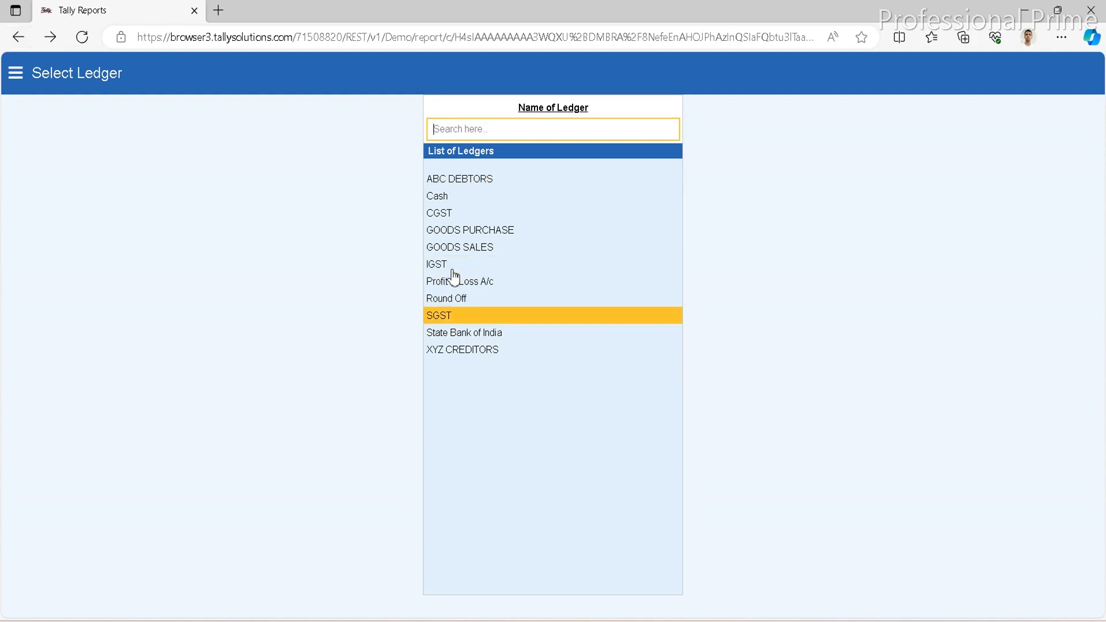
{"action": "key", "text": "Return"}
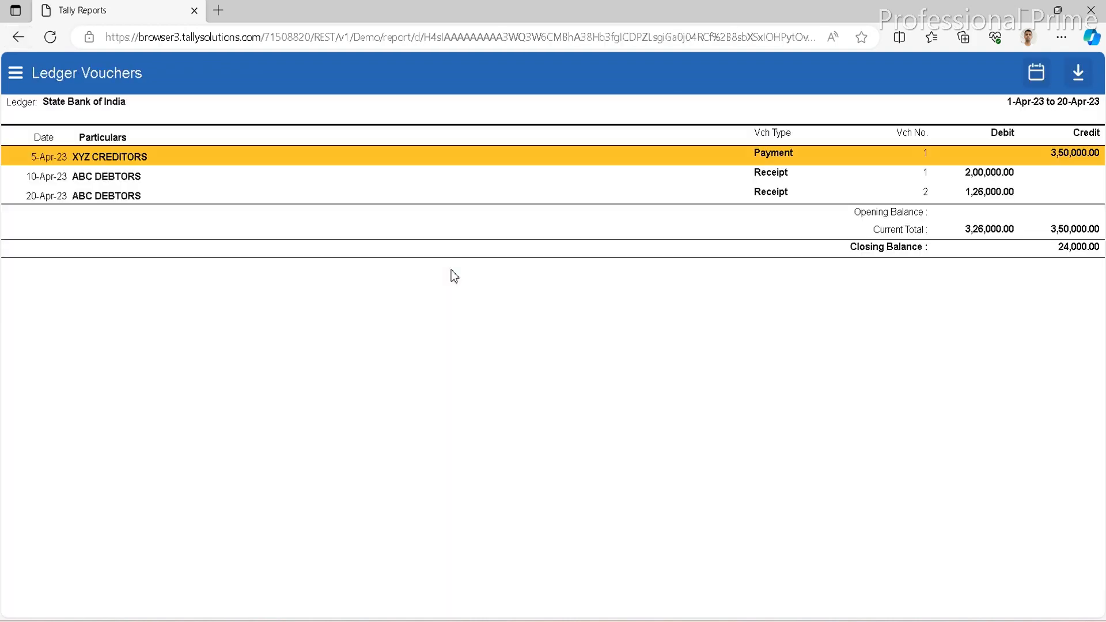
{"action": "key", "text": "Down"}
{"action": "key", "text": "Down"}
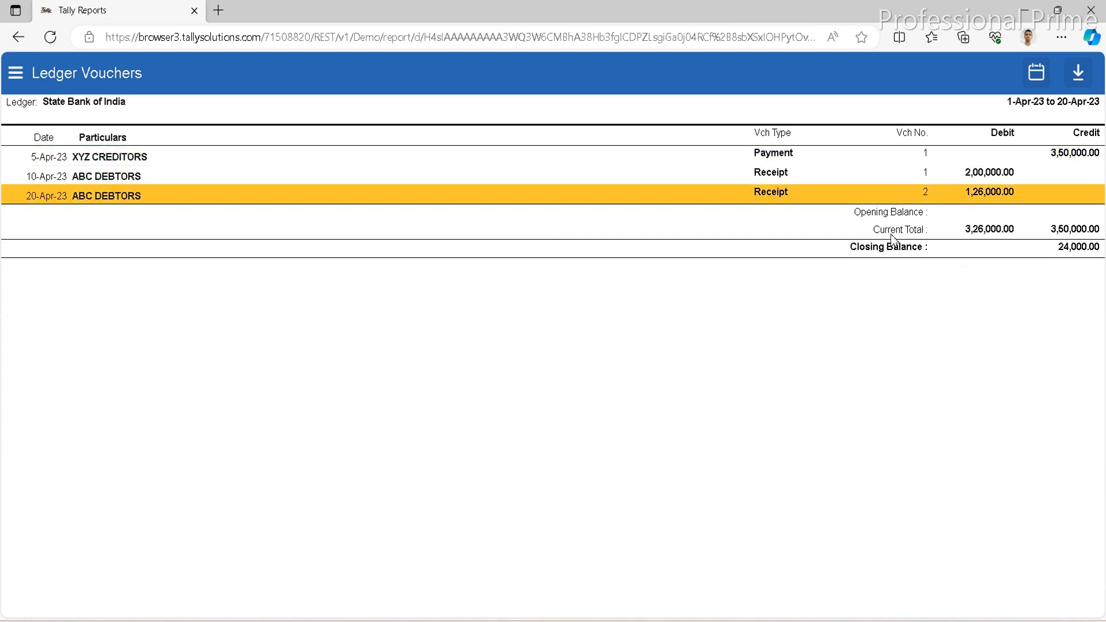
{"action": "left_click", "coordinate": [18, 38]}
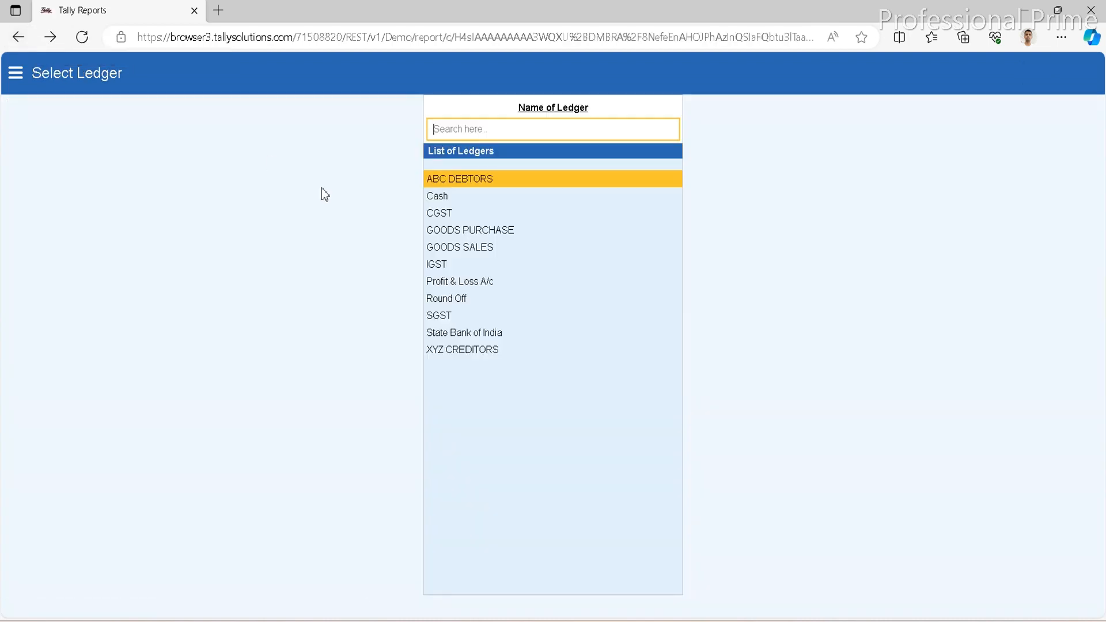
Go back to the Report Access company selection page and select its web address.
{"action": "left_click", "coordinate": [19, 39]}
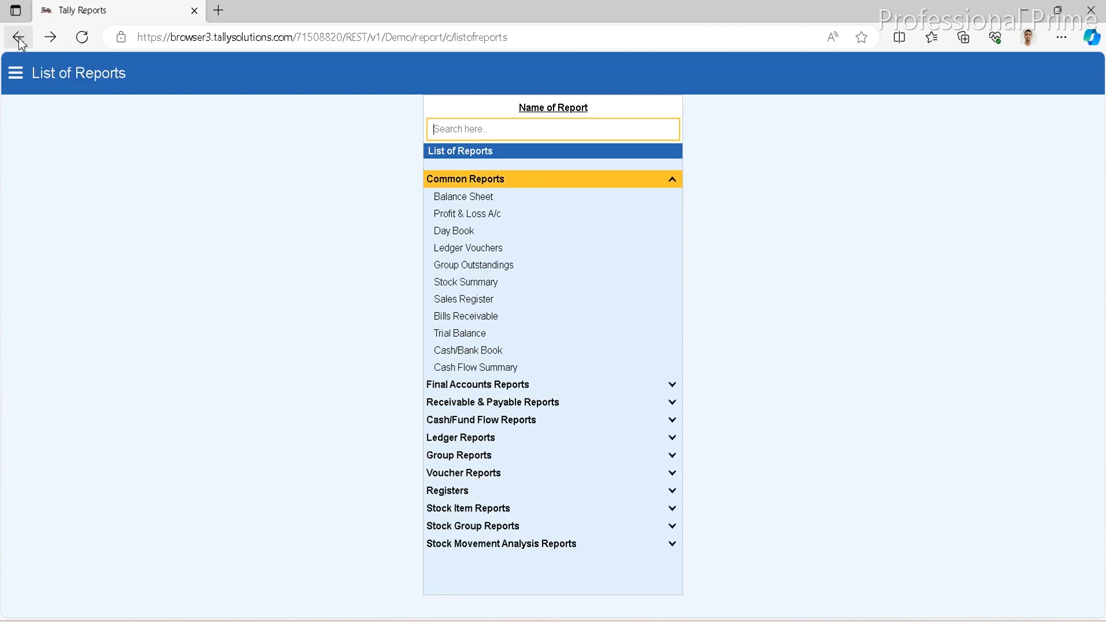
{"action": "left_click", "coordinate": [19, 41]}
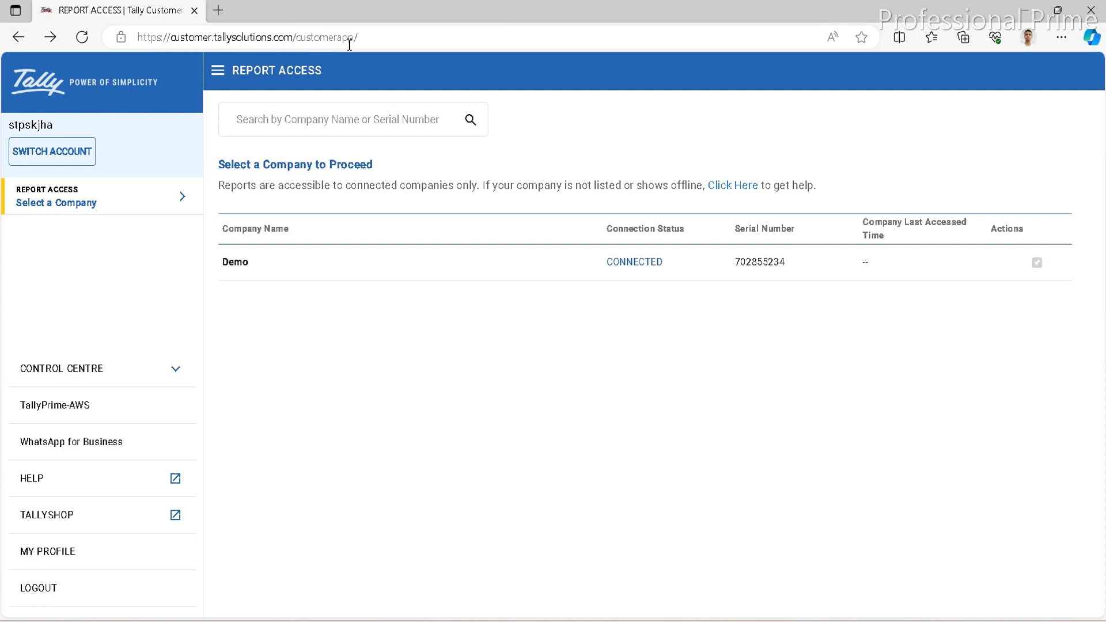
{"action": "left_click", "coordinate": [404, 39]}
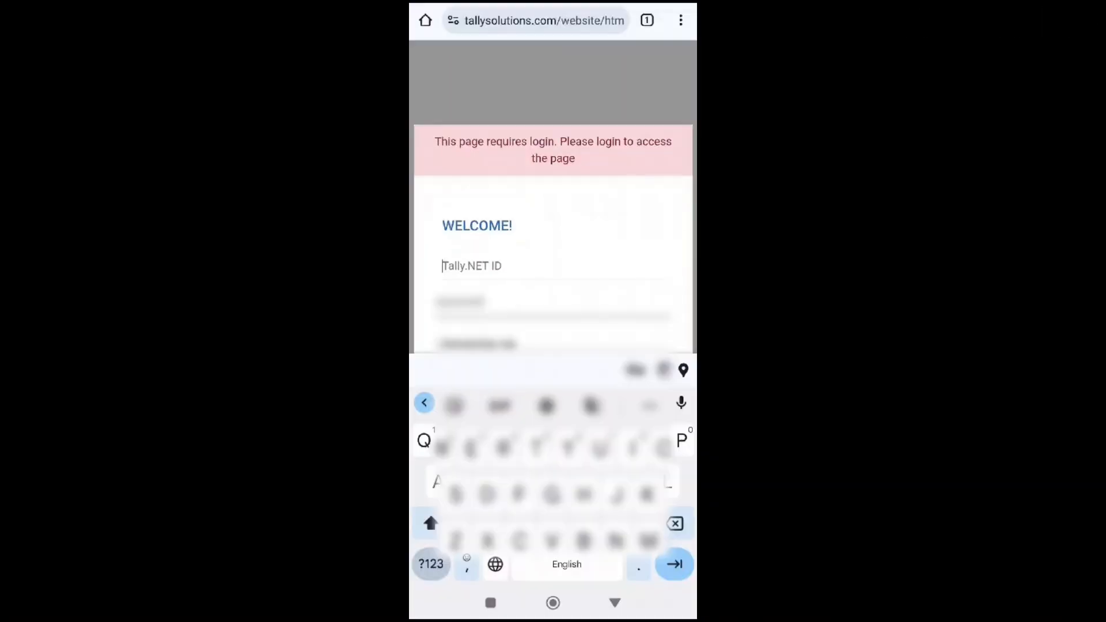
Enter the user's e-mail as the Tally.NET ID in the Tally Solutions login form.
{"action": "type", "text": "st"}
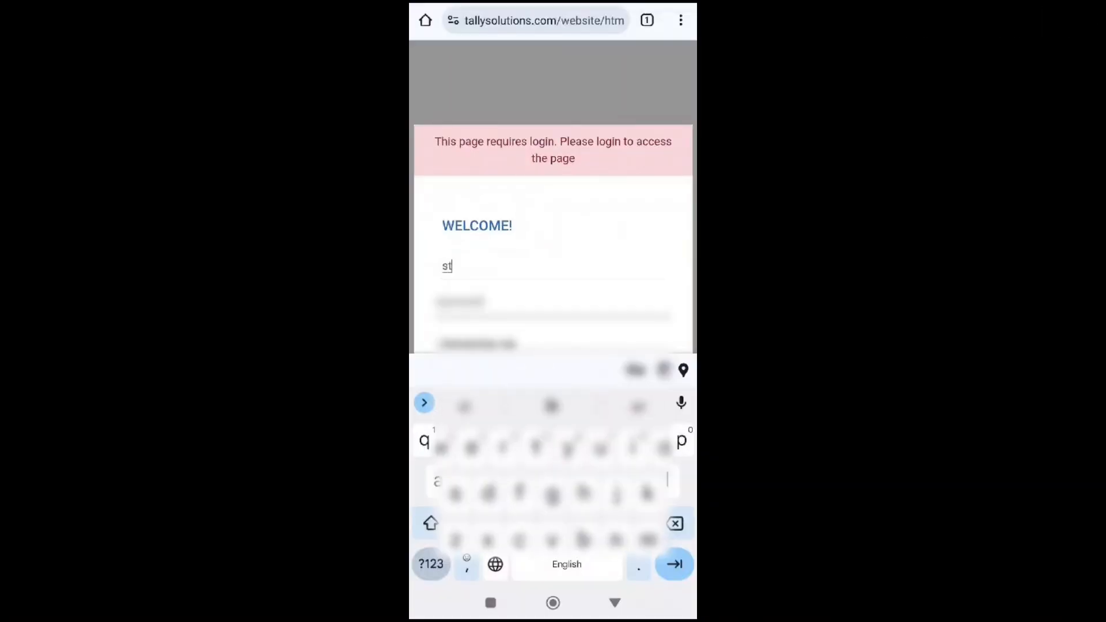
{"action": "type", "text": "p"}
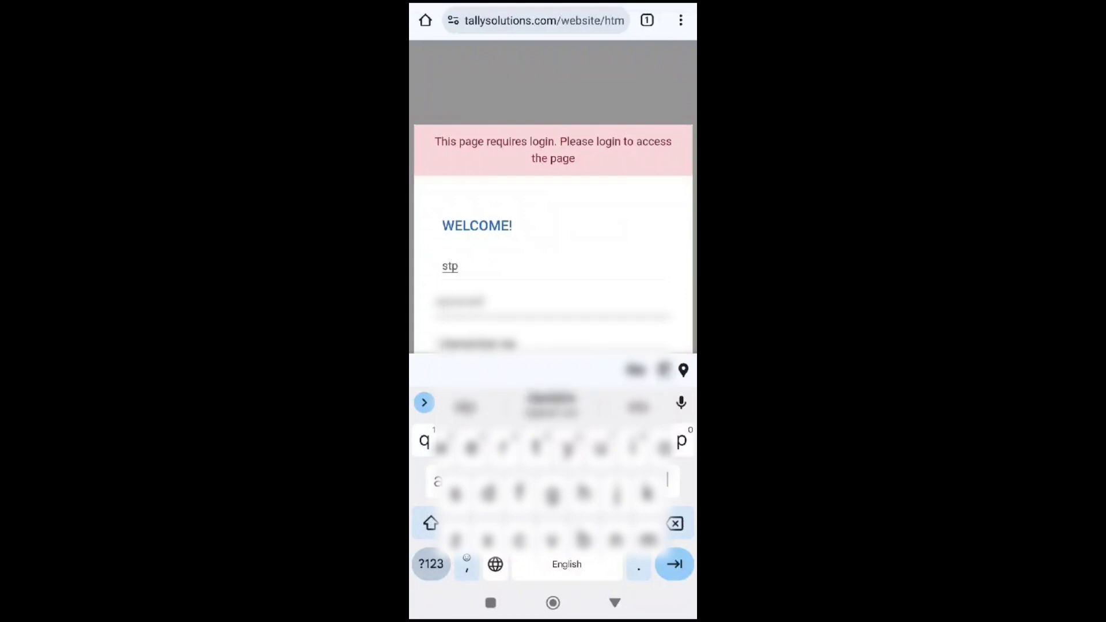
{"action": "type", "text": "s"}
{"action": "left_click", "coordinate": [552, 403]}
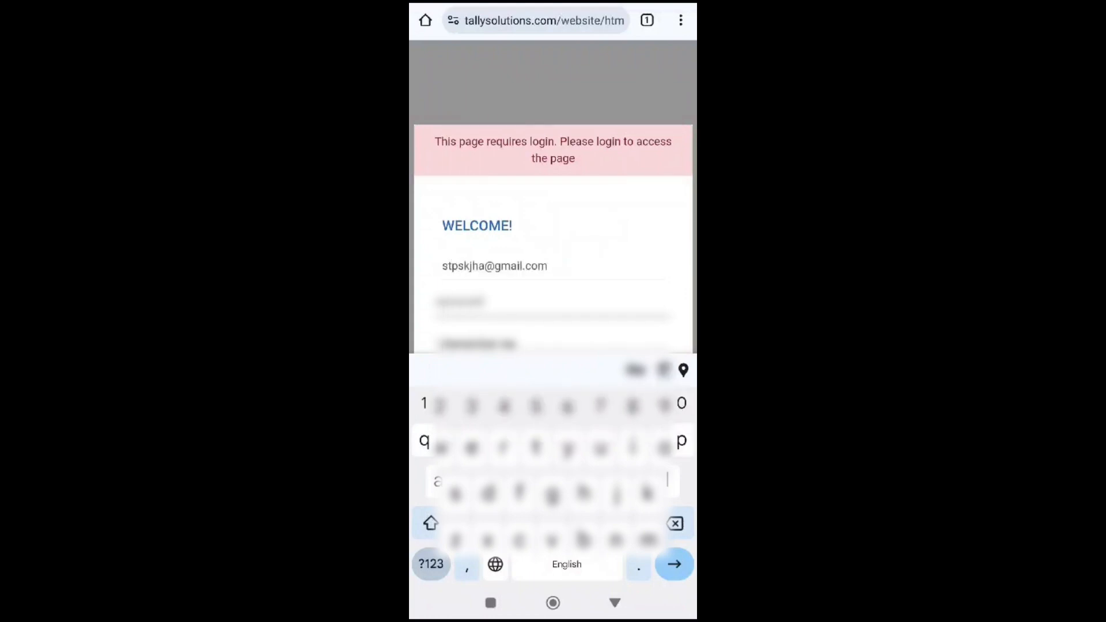
Enter the account password and log in to the Tally Solutions portal.
{"action": "type", "text": "•••"}
{"action": "left_click", "coordinate": [431, 564]}
{"action": "type", "text": "•••"}
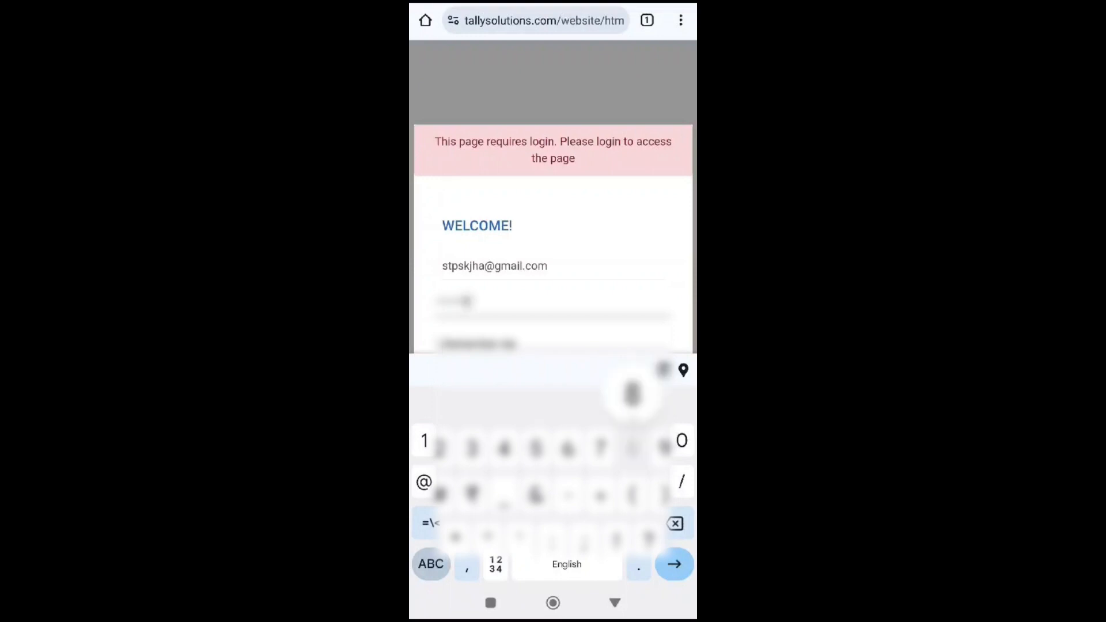
{"action": "type", "text": "•"}
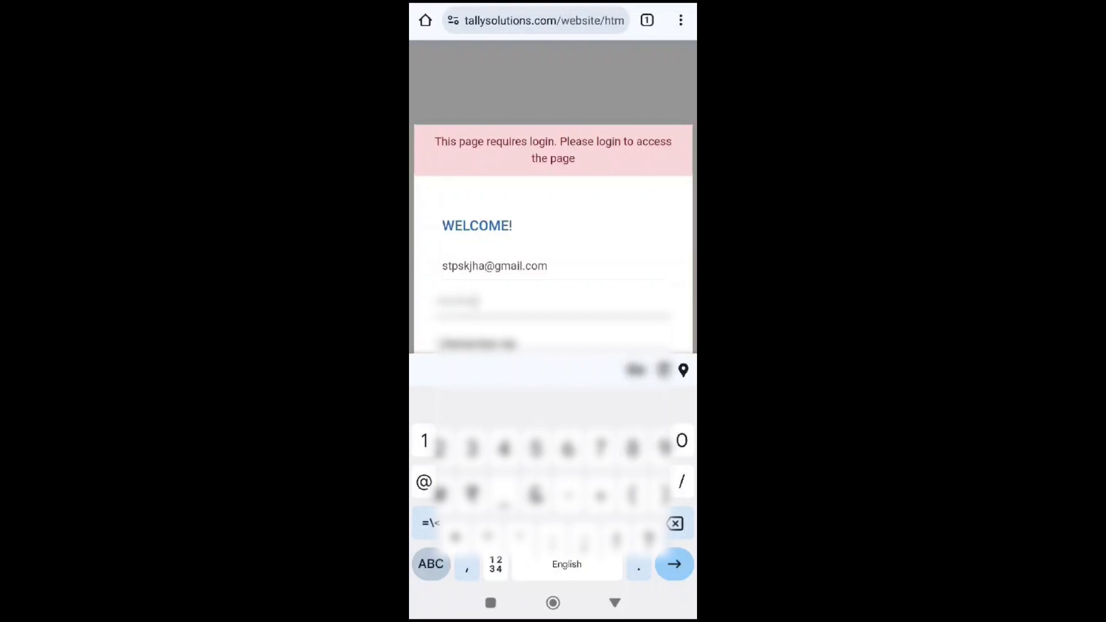
{"action": "left_click", "coordinate": [675, 564]}
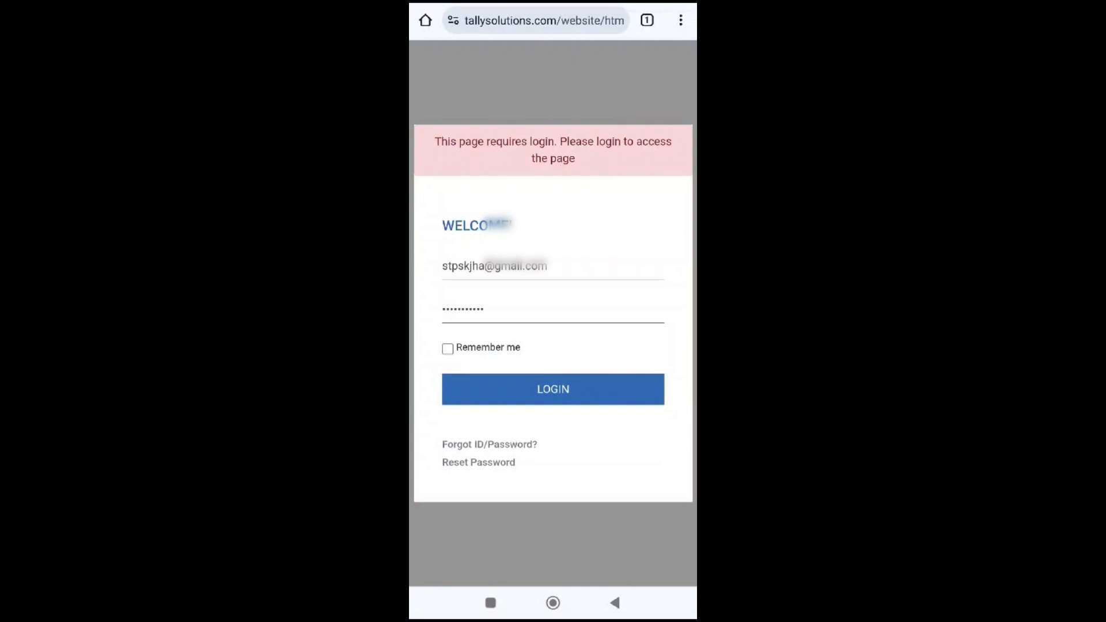
{"action": "left_click", "coordinate": [553, 389]}
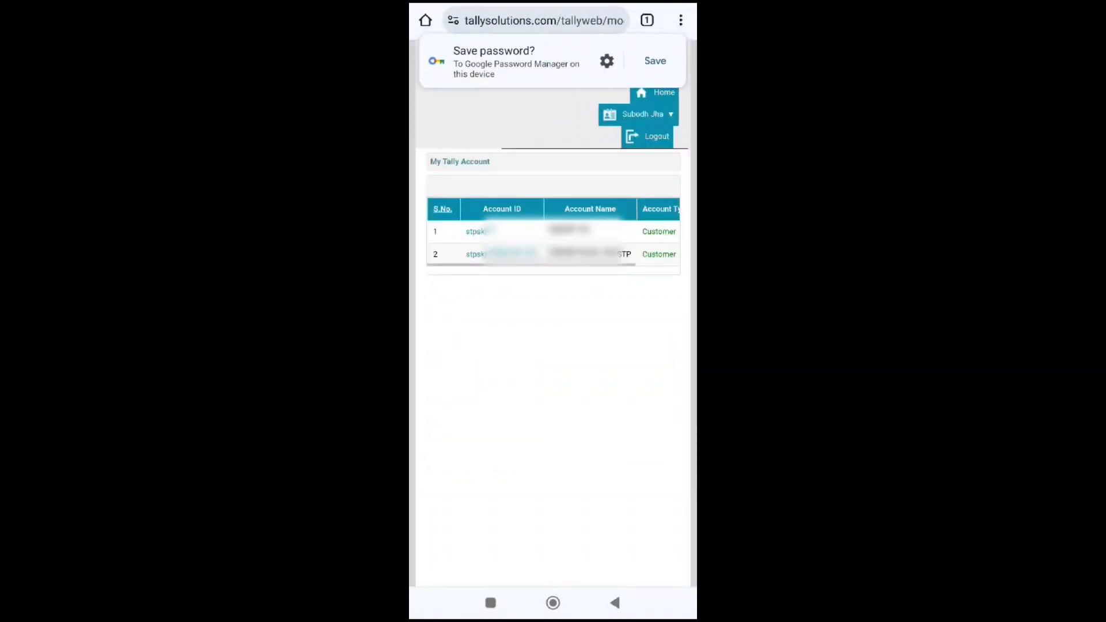
Dismiss the offer to save the password, open the first listed Tally account, and select the Demo company under Report Access.
{"action": "left_click_drag", "start_coordinate": [518, 61], "coordinate": [663, 61]}
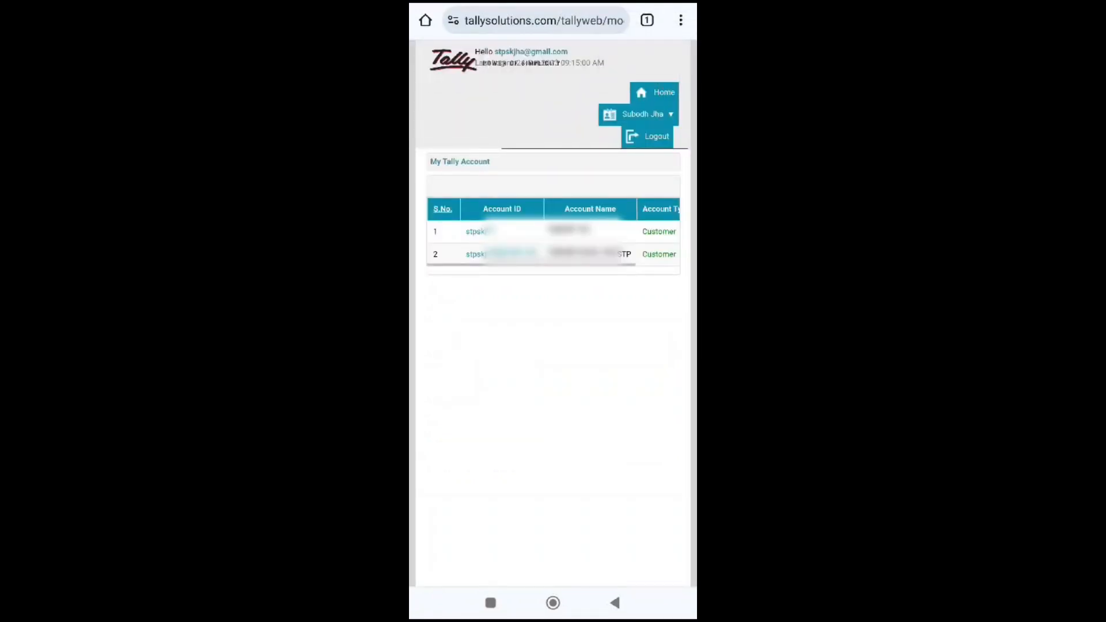
{"action": "left_click", "coordinate": [478, 231]}
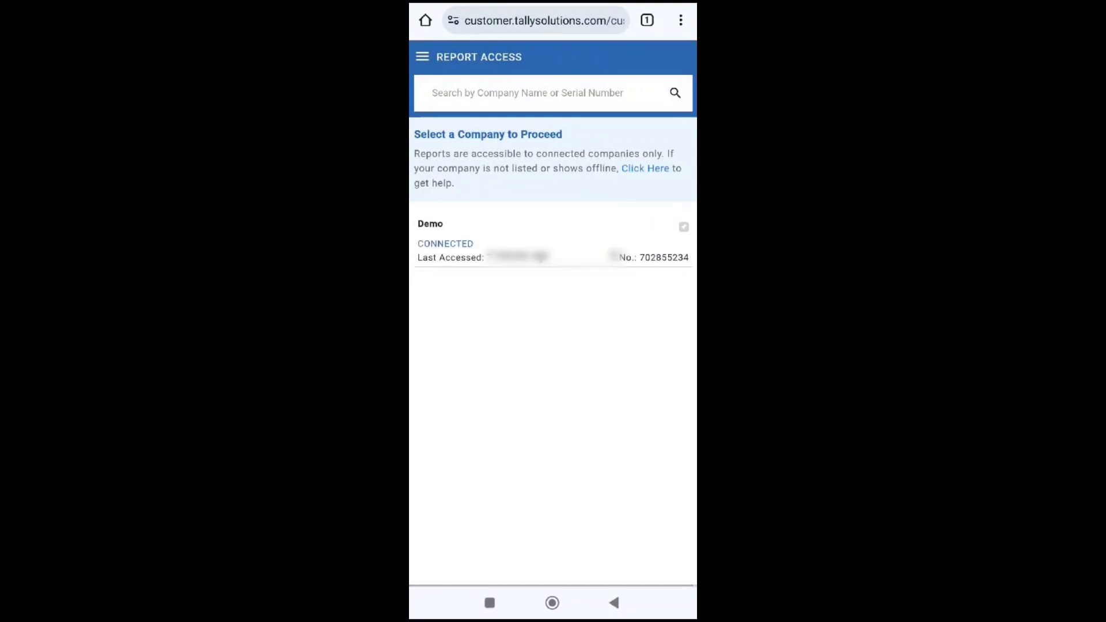
{"action": "left_click", "coordinate": [430, 224]}
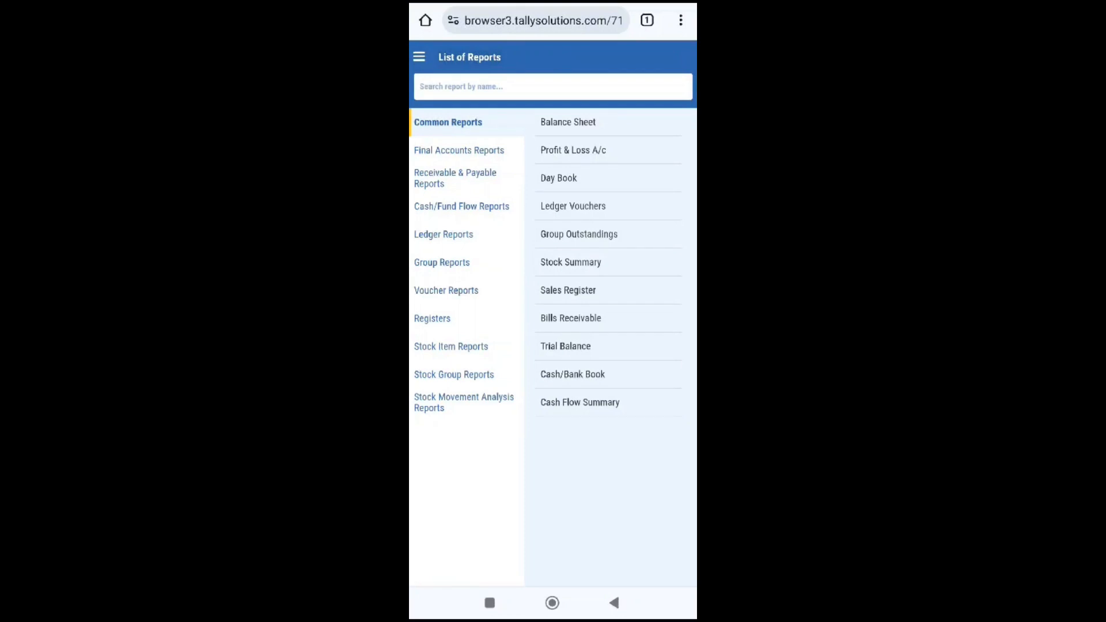
View the Balance Sheet and the Profit & Loss A/c reports, returning to the list of reports after each.
{"action": "left_click", "coordinate": [568, 121]}
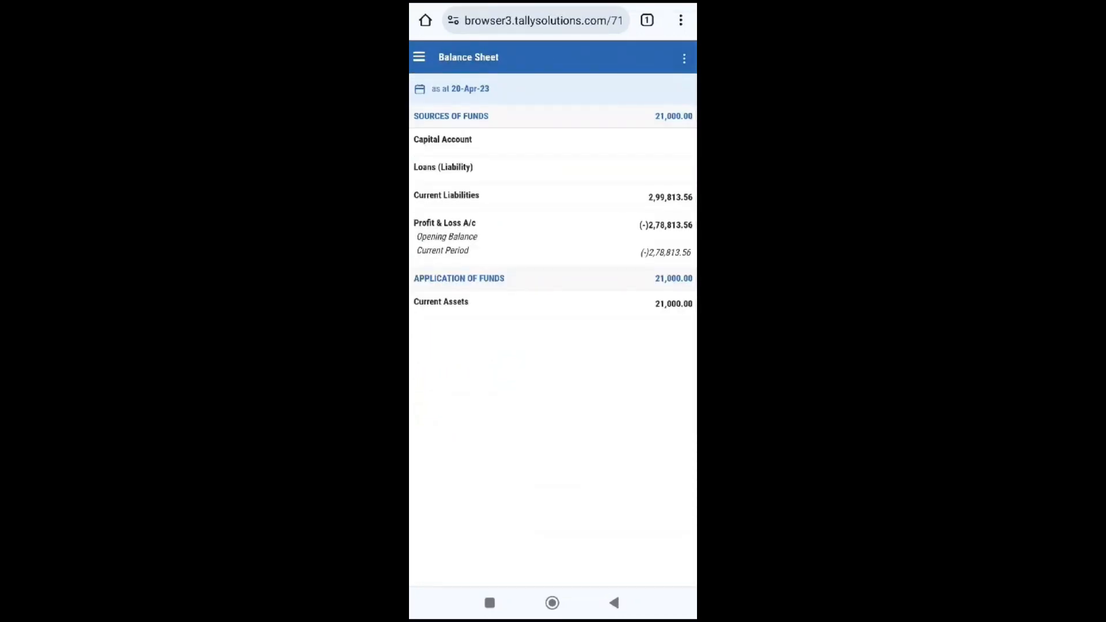
{"action": "left_click", "coordinate": [614, 603]}
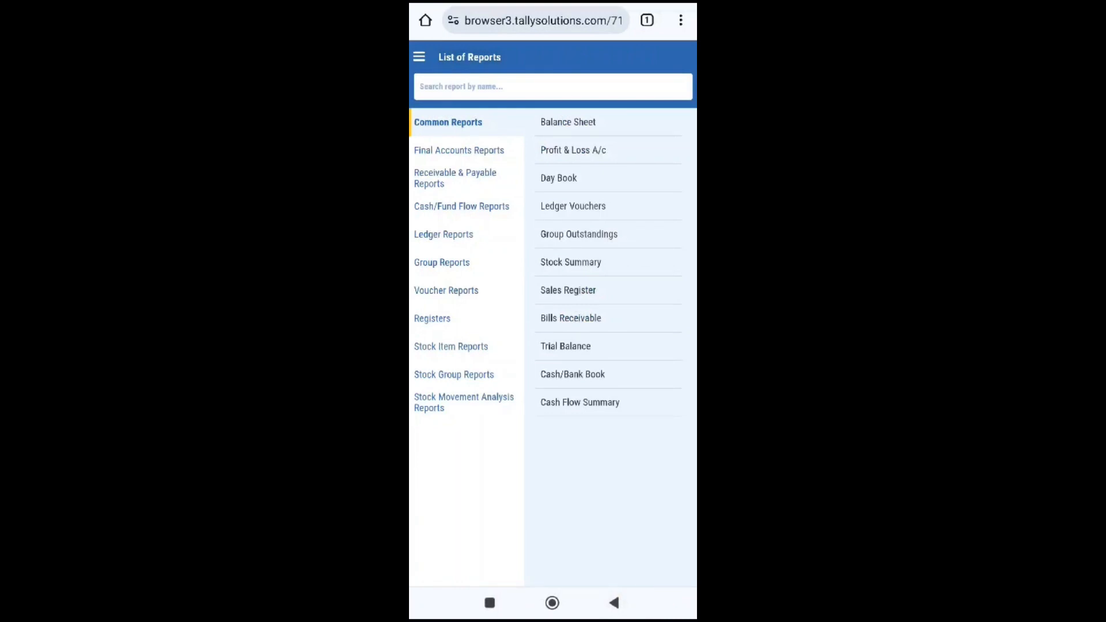
{"action": "left_click", "coordinate": [573, 150]}
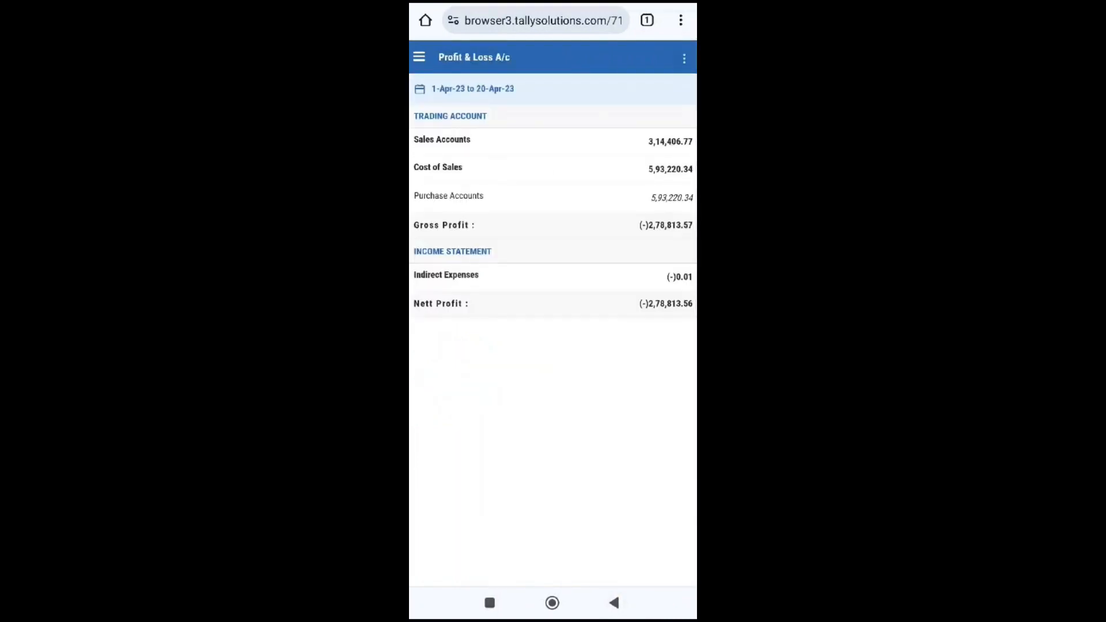
{"action": "left_click", "coordinate": [614, 602]}
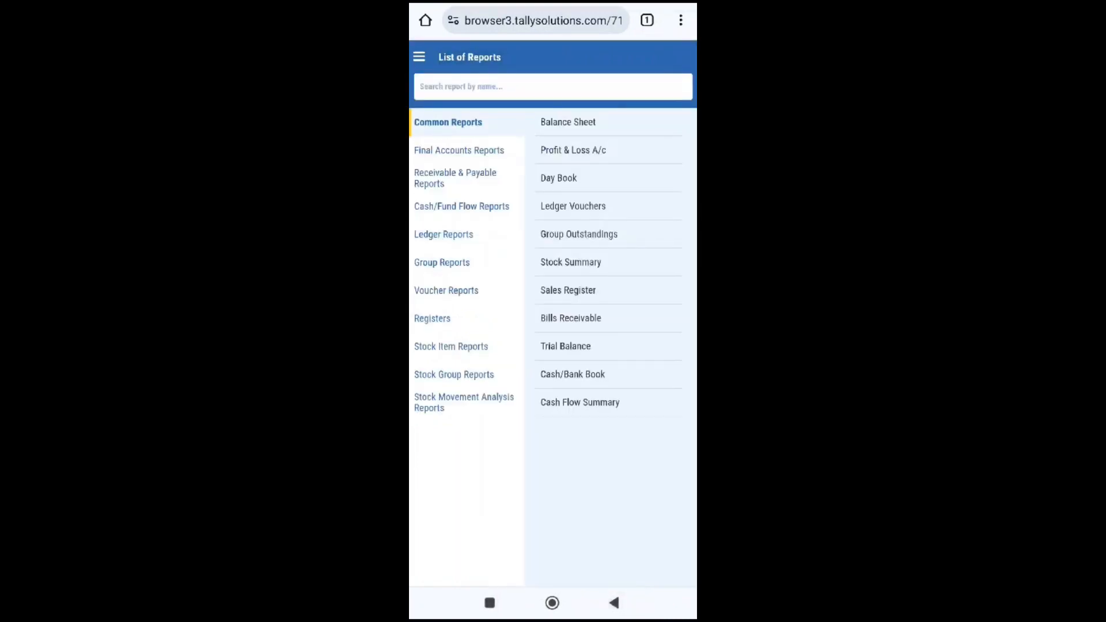
View the Ledger Vouchers report for the ABC DEBTORS ledger and return to the list of ledgers.
{"action": "left_click", "coordinate": [573, 206]}
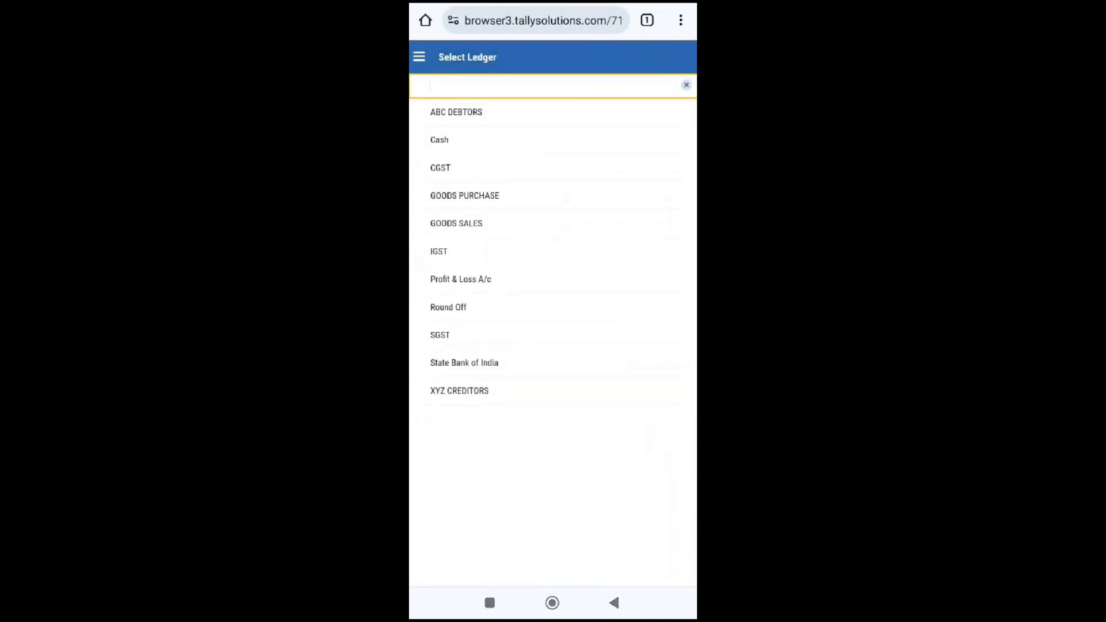
{"action": "left_click", "coordinate": [456, 112]}
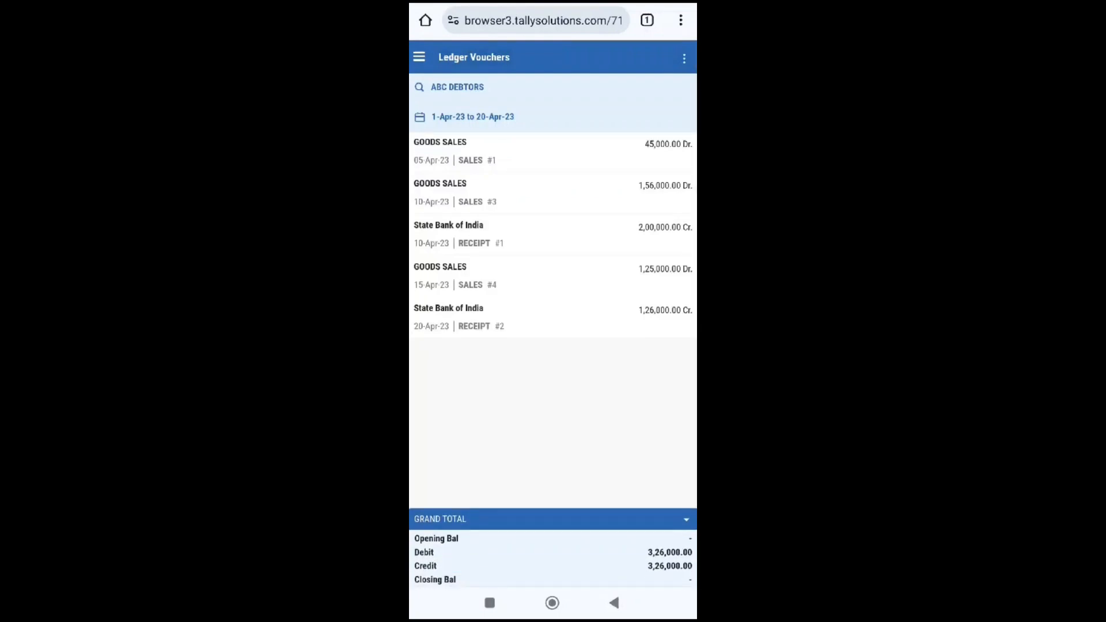
{"action": "left_click", "coordinate": [614, 603]}
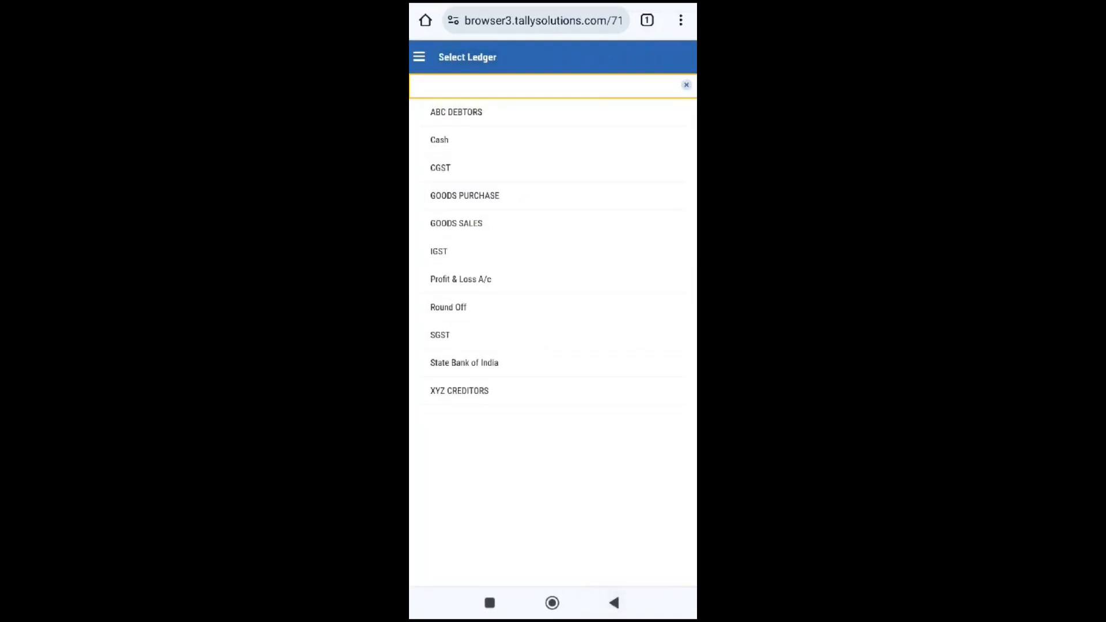
Open the Ledger Vouchers report for the State Bank of India ledger.
{"action": "scroll", "coordinate": [552, 225], "scroll_direction": "down", "scroll_amount": 1}
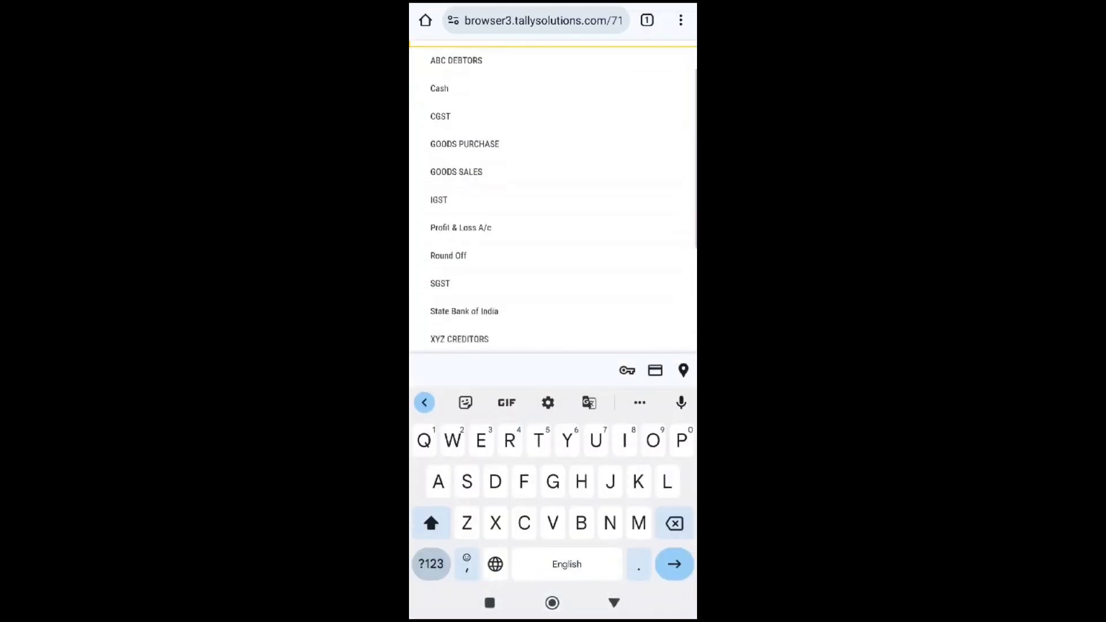
{"action": "left_click", "coordinate": [460, 316]}
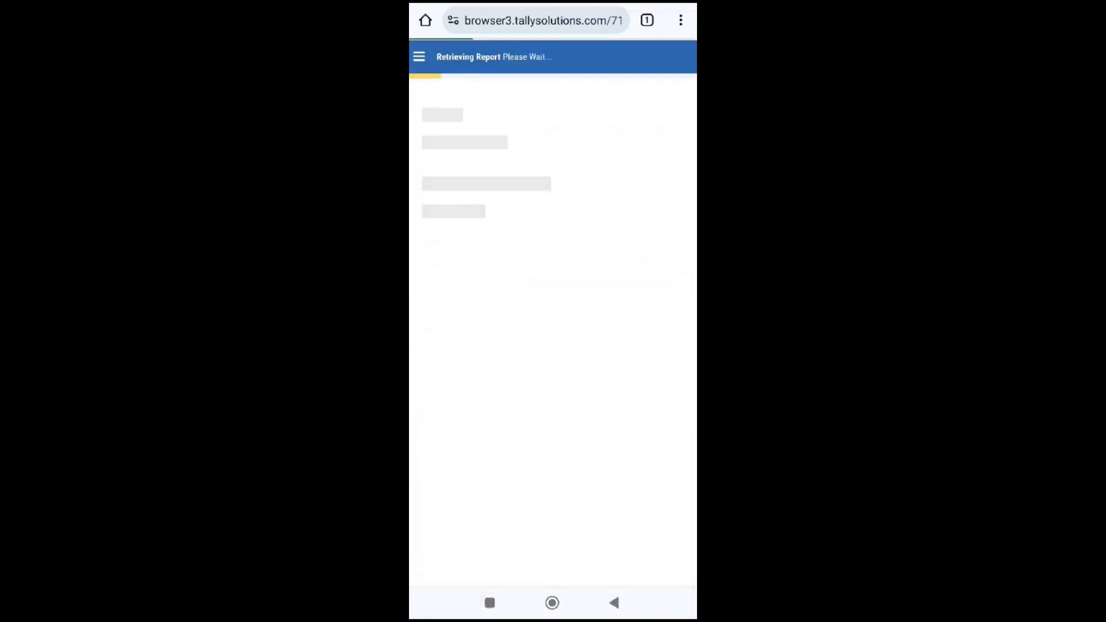